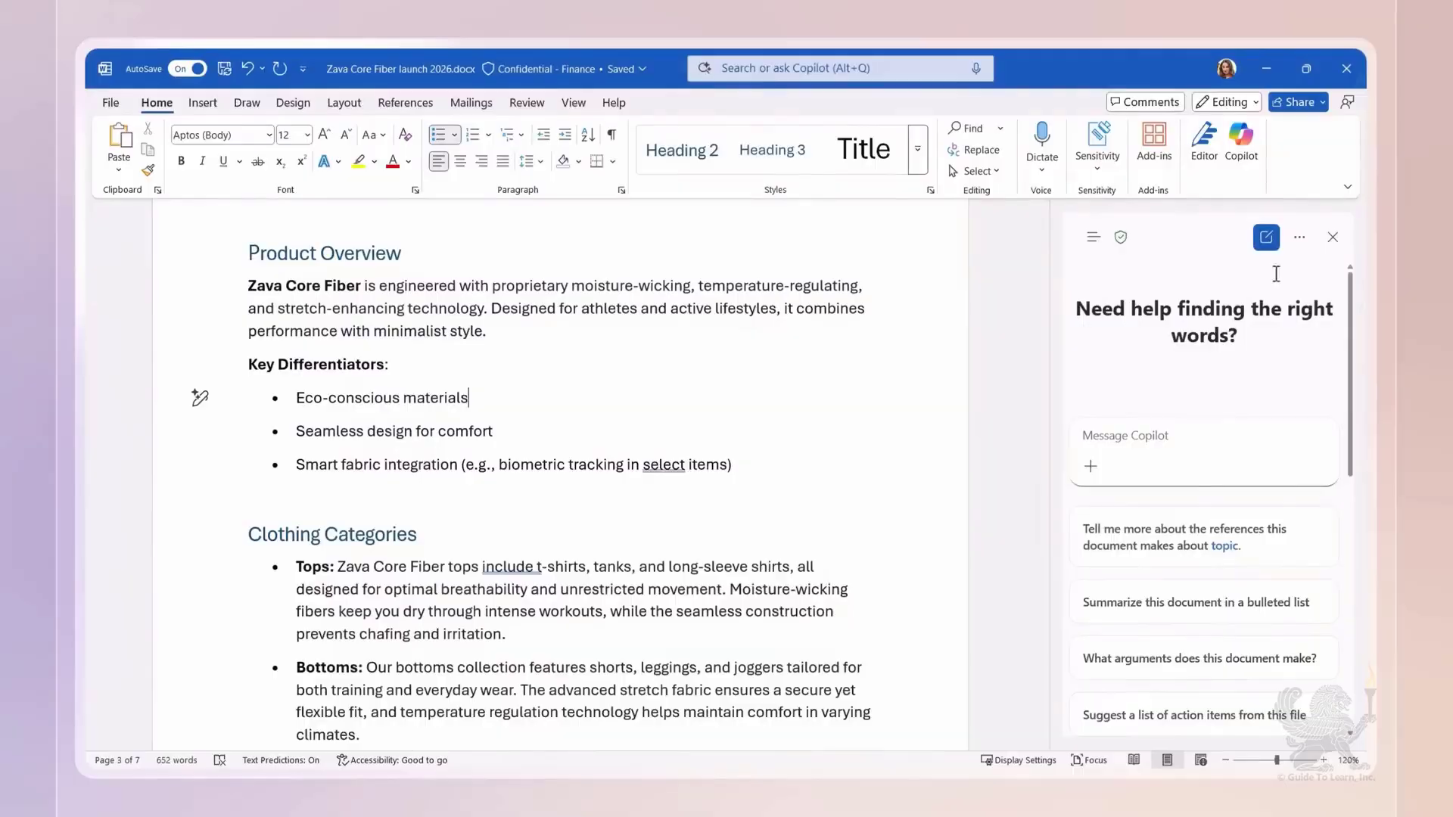
Step: Turn on GPT-5 in Copilot Chat and request a summary of the launch document in a bulleted list
click(1300, 236)
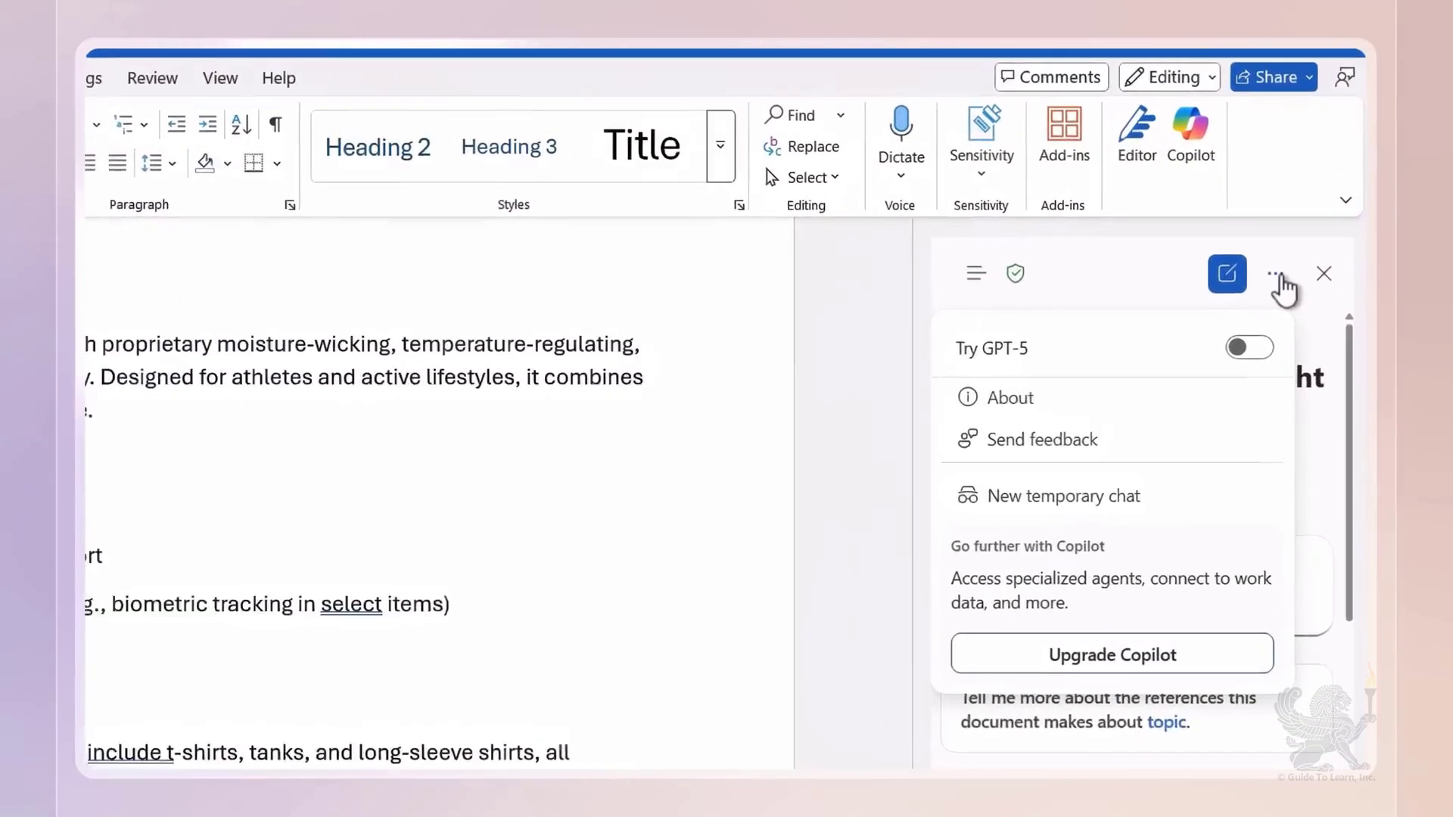
click(1241, 370)
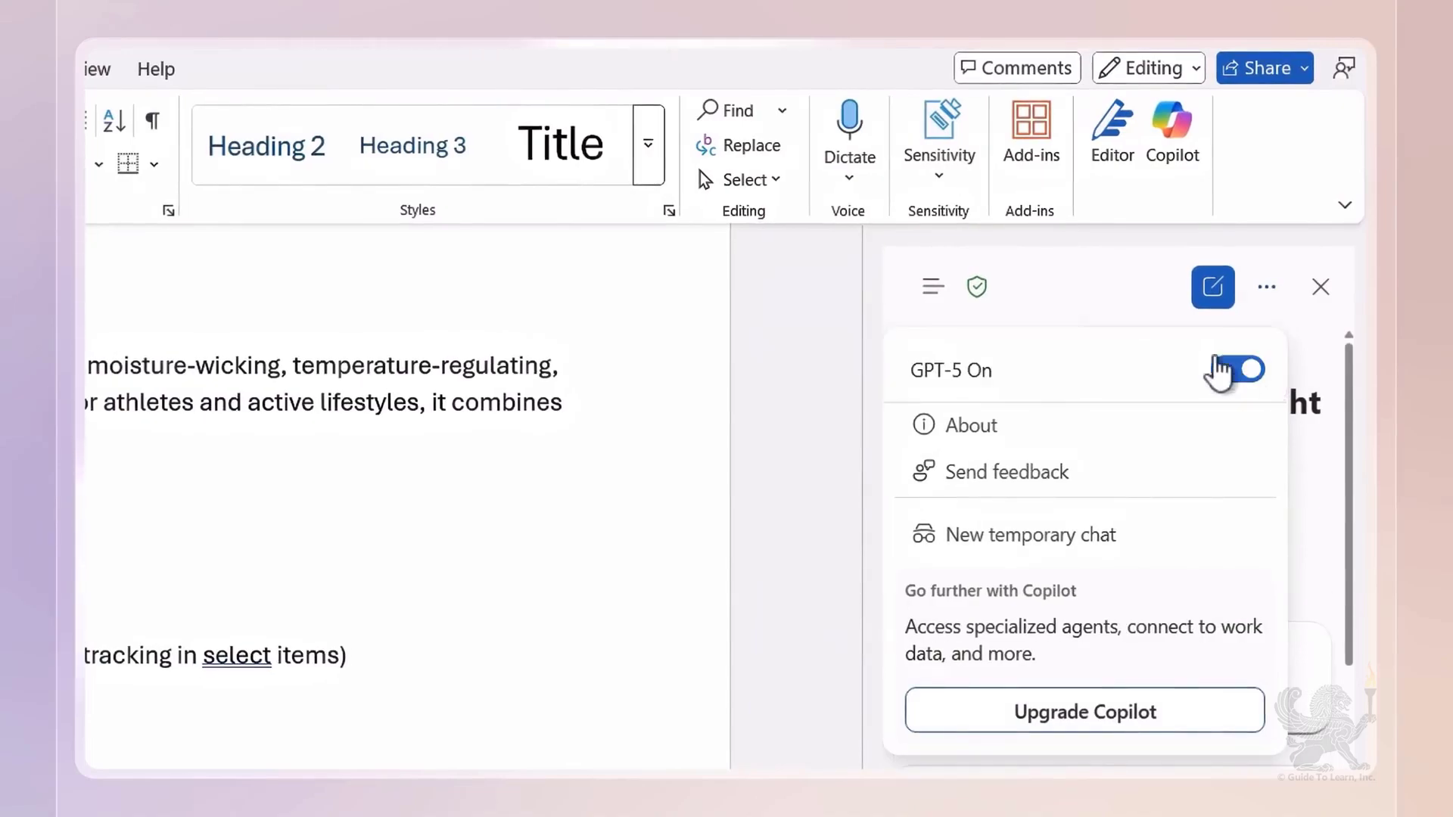
click(1121, 284)
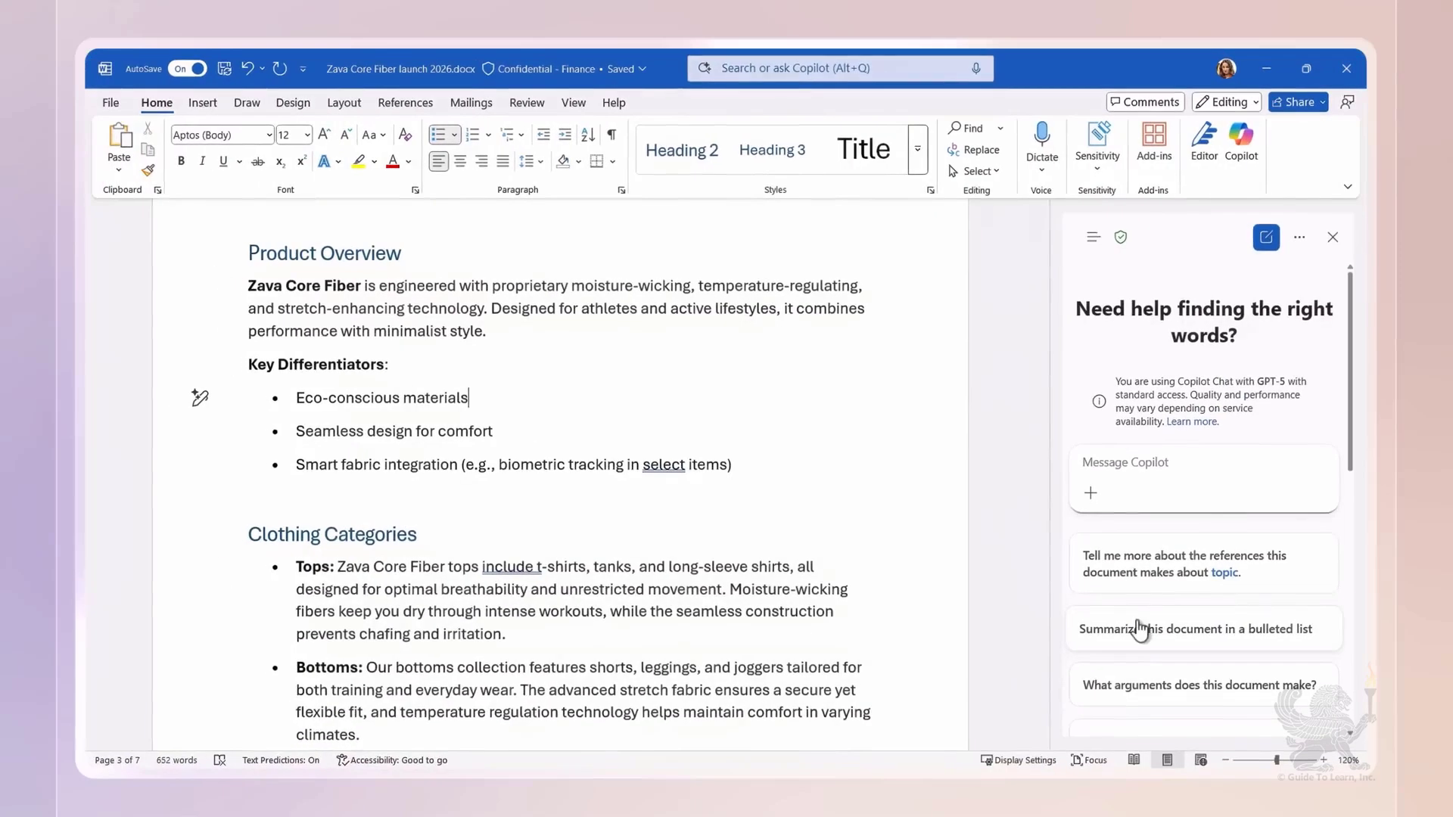
click(1136, 647)
click(1321, 510)
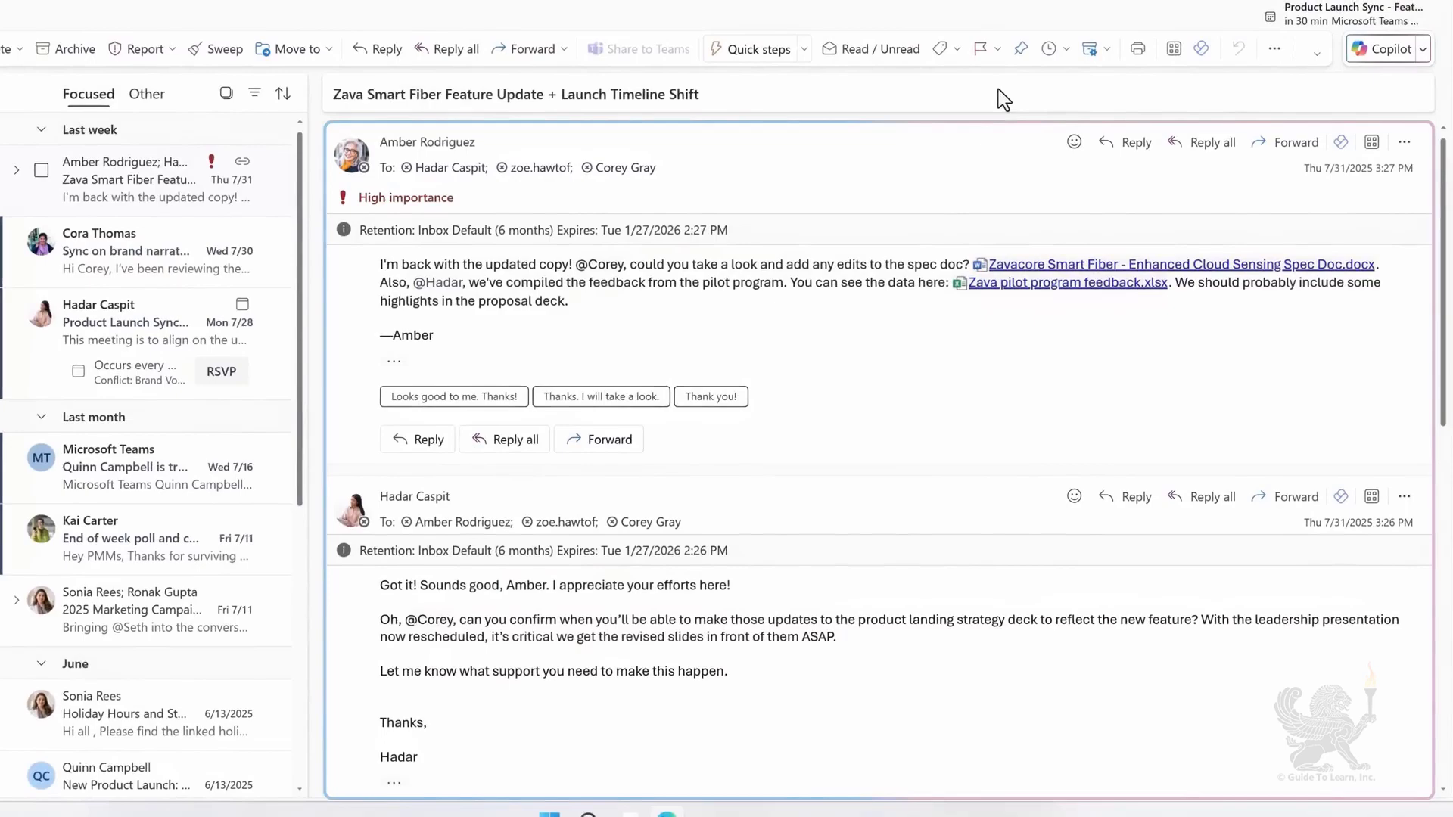
Step: In Outlook, ask Copilot to draft a recap of the open email thread to share with the launch team, and review it
click(1370, 59)
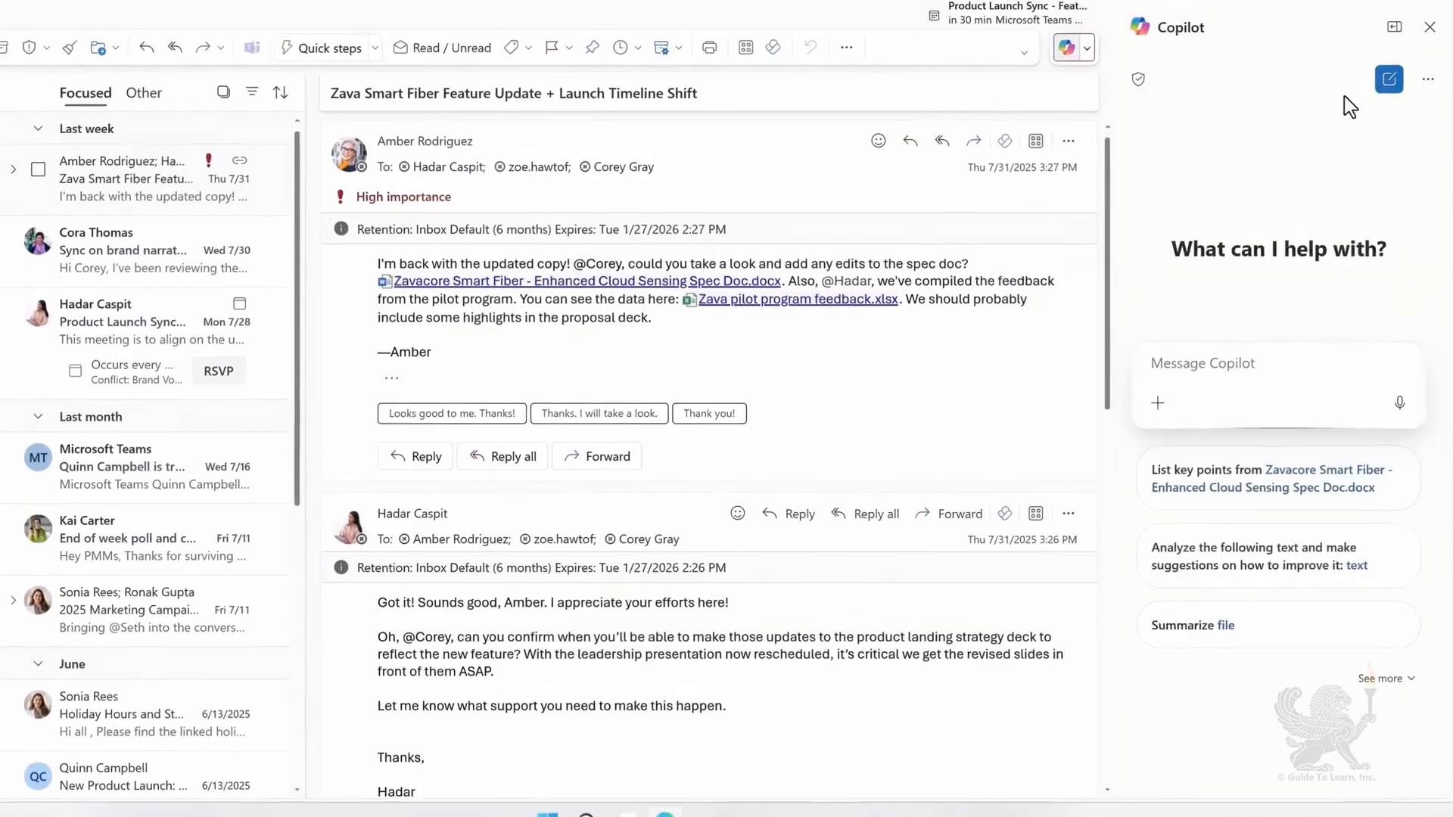
text(Please draft a recap of this email)
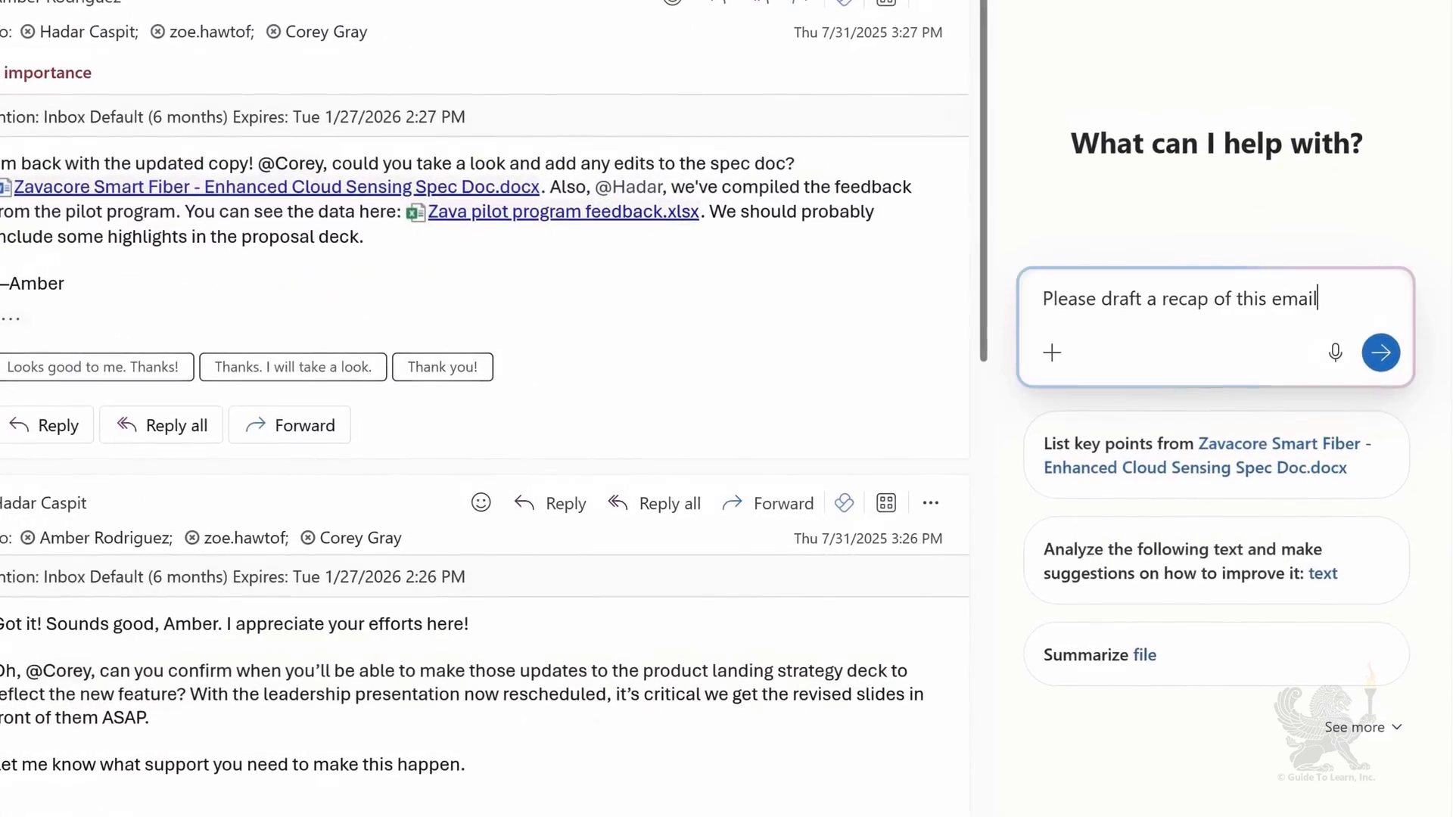
text( thread for me to share with the lau)
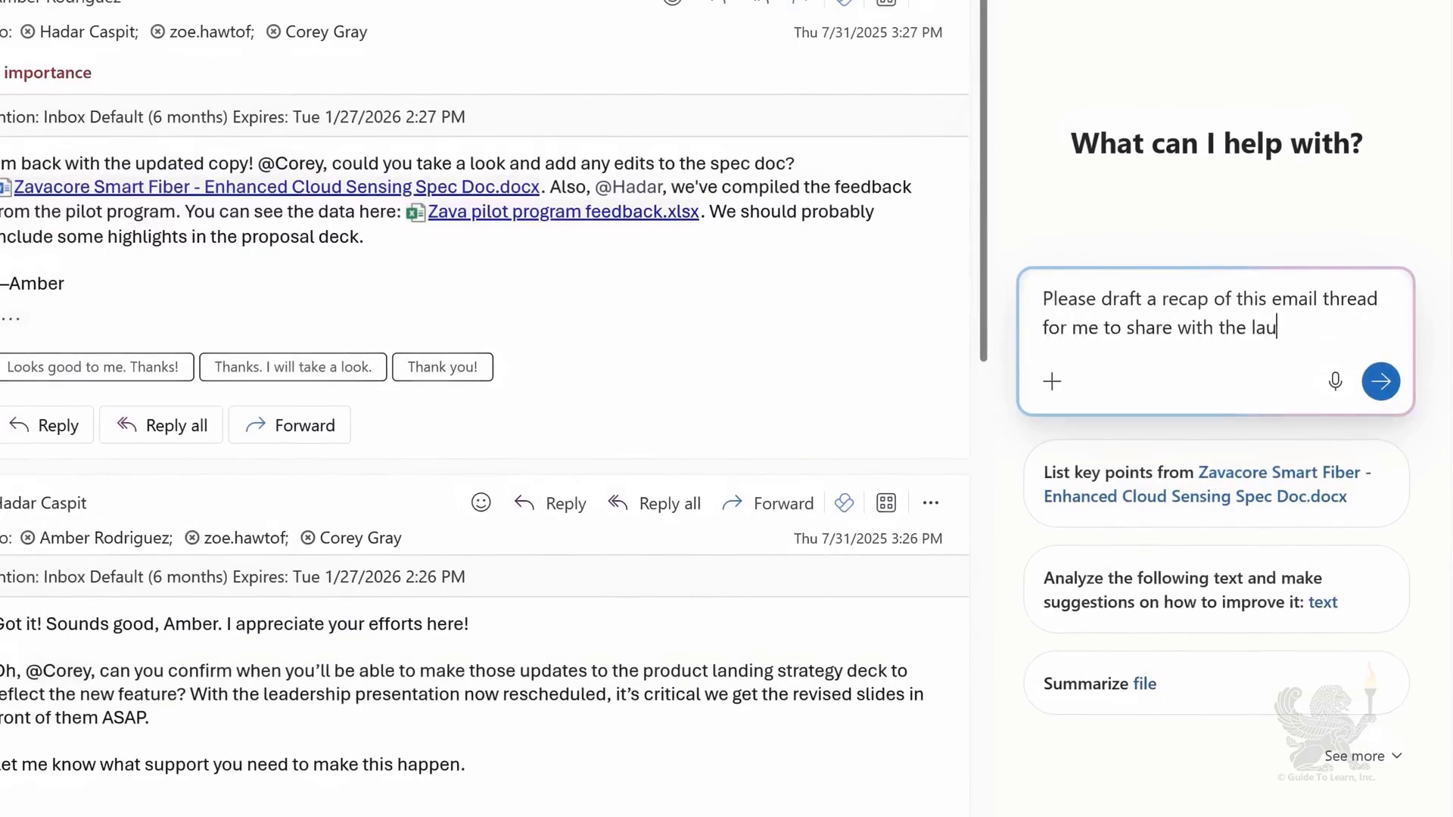
text(nch team.)
key(Return)
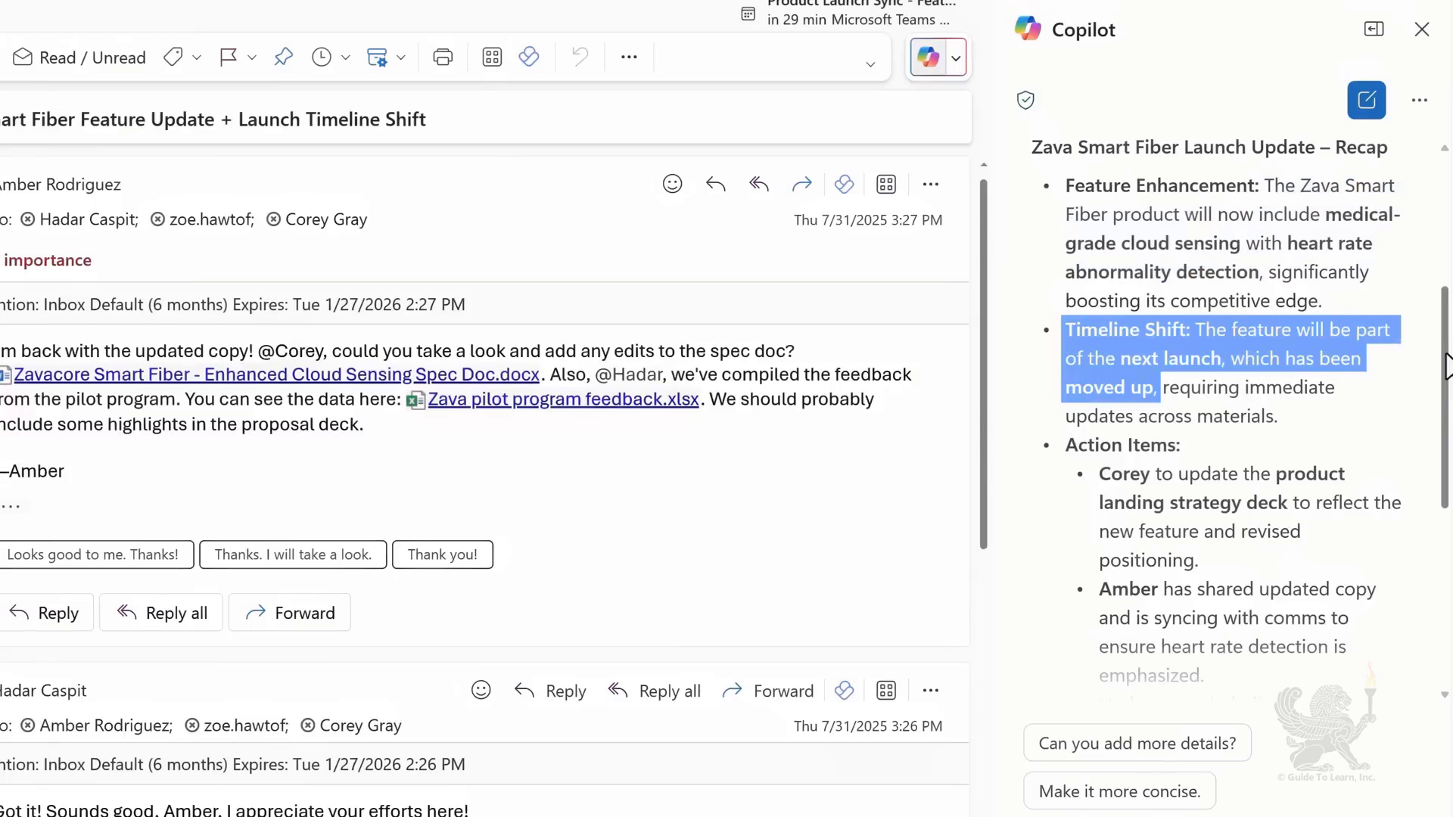
scroll(1447, 366, down, 3)
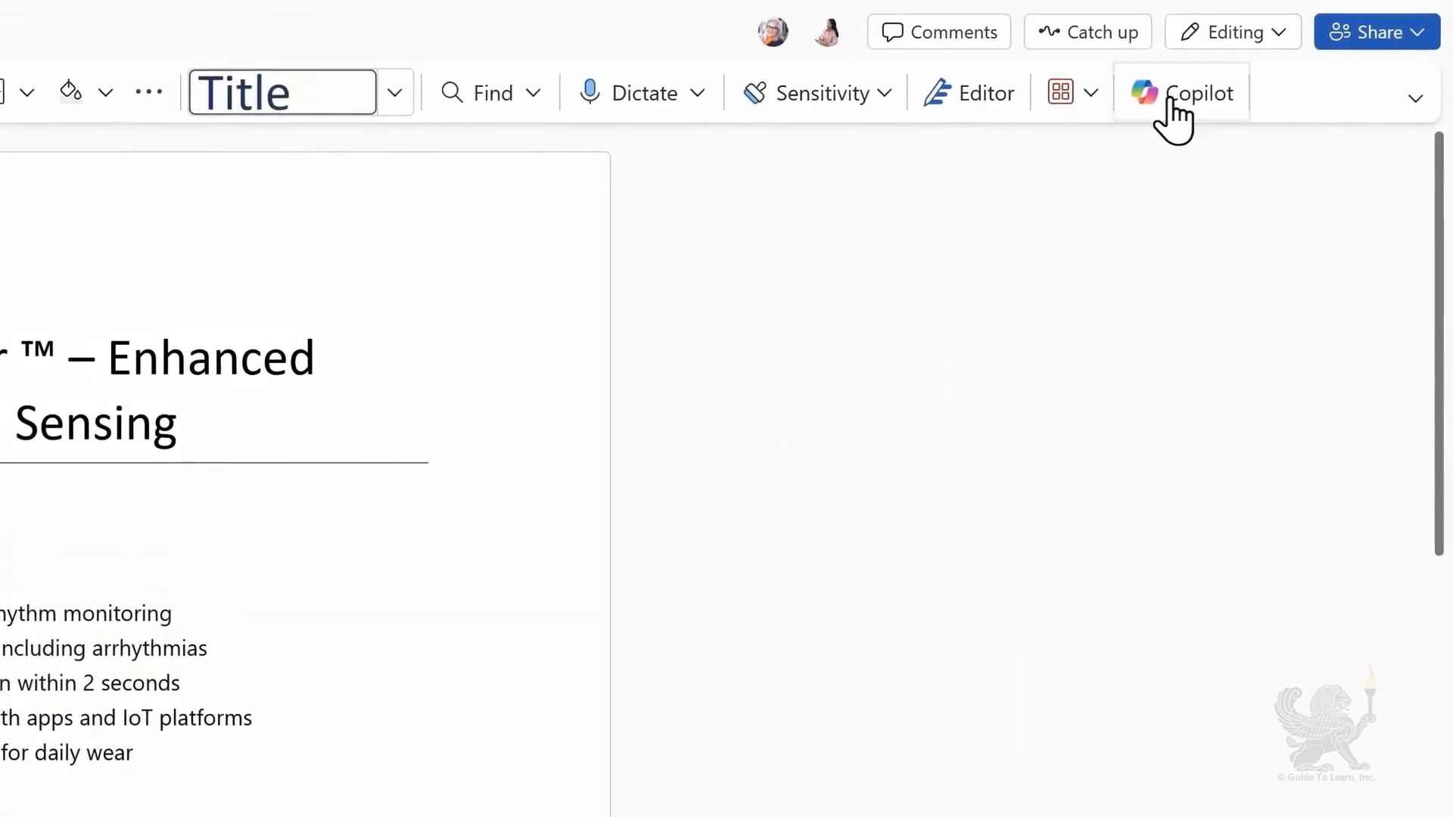
Step: In the Word spec document, tell Copilot to remember a preference for concise generated content in Copilot chat
click(1171, 101)
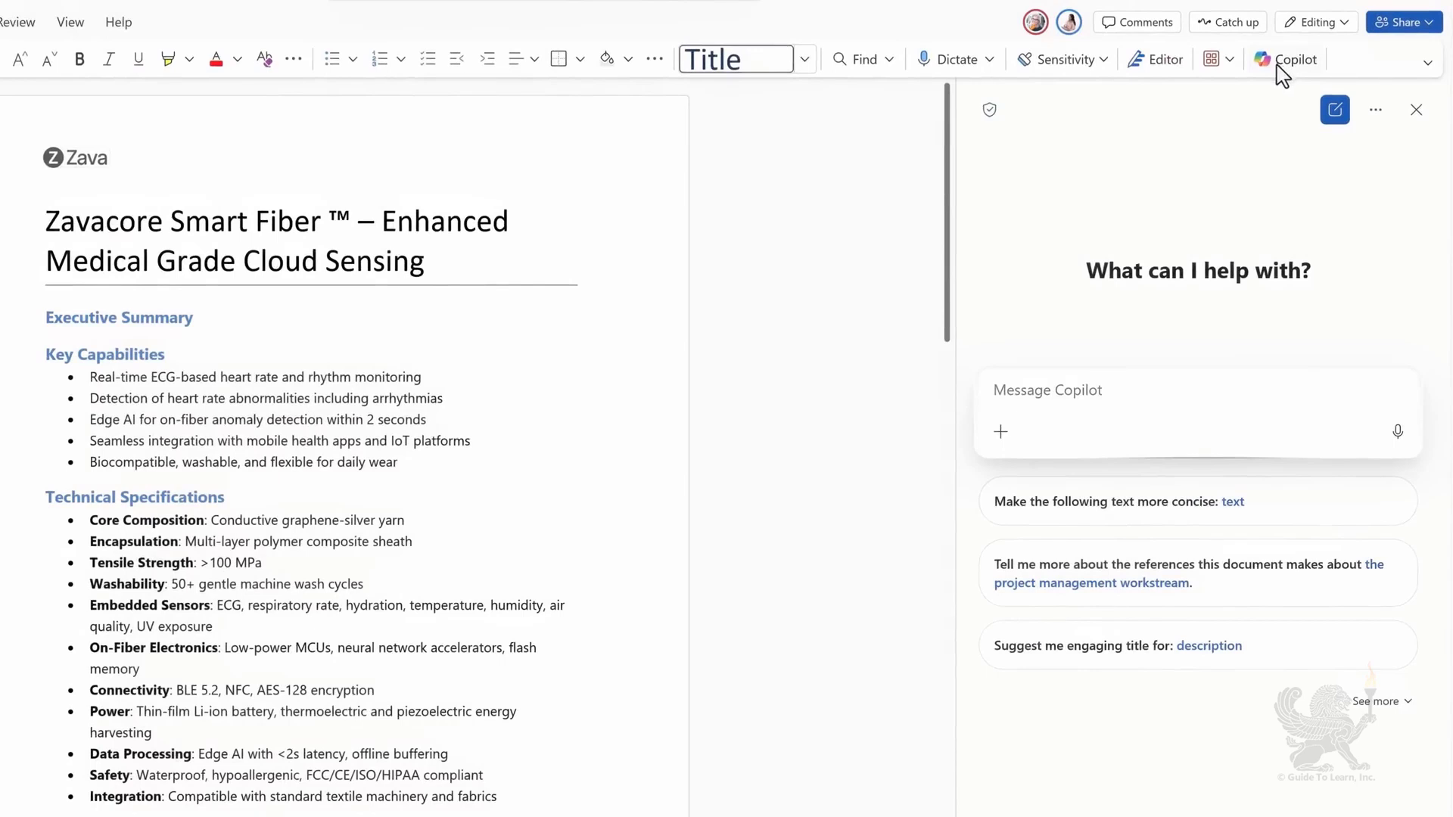
text(Please remember th)
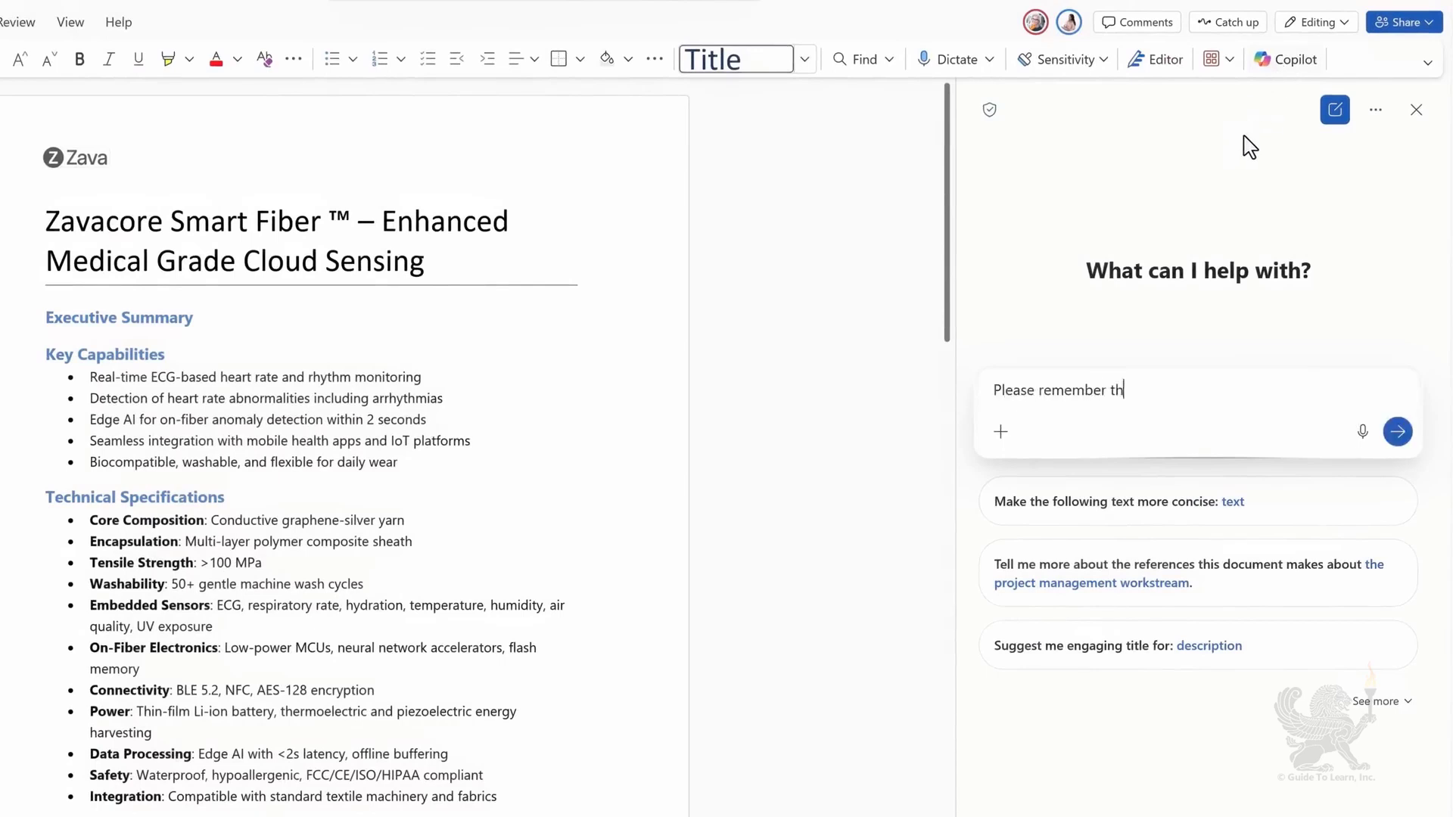
text(at I prefer generated content in C)
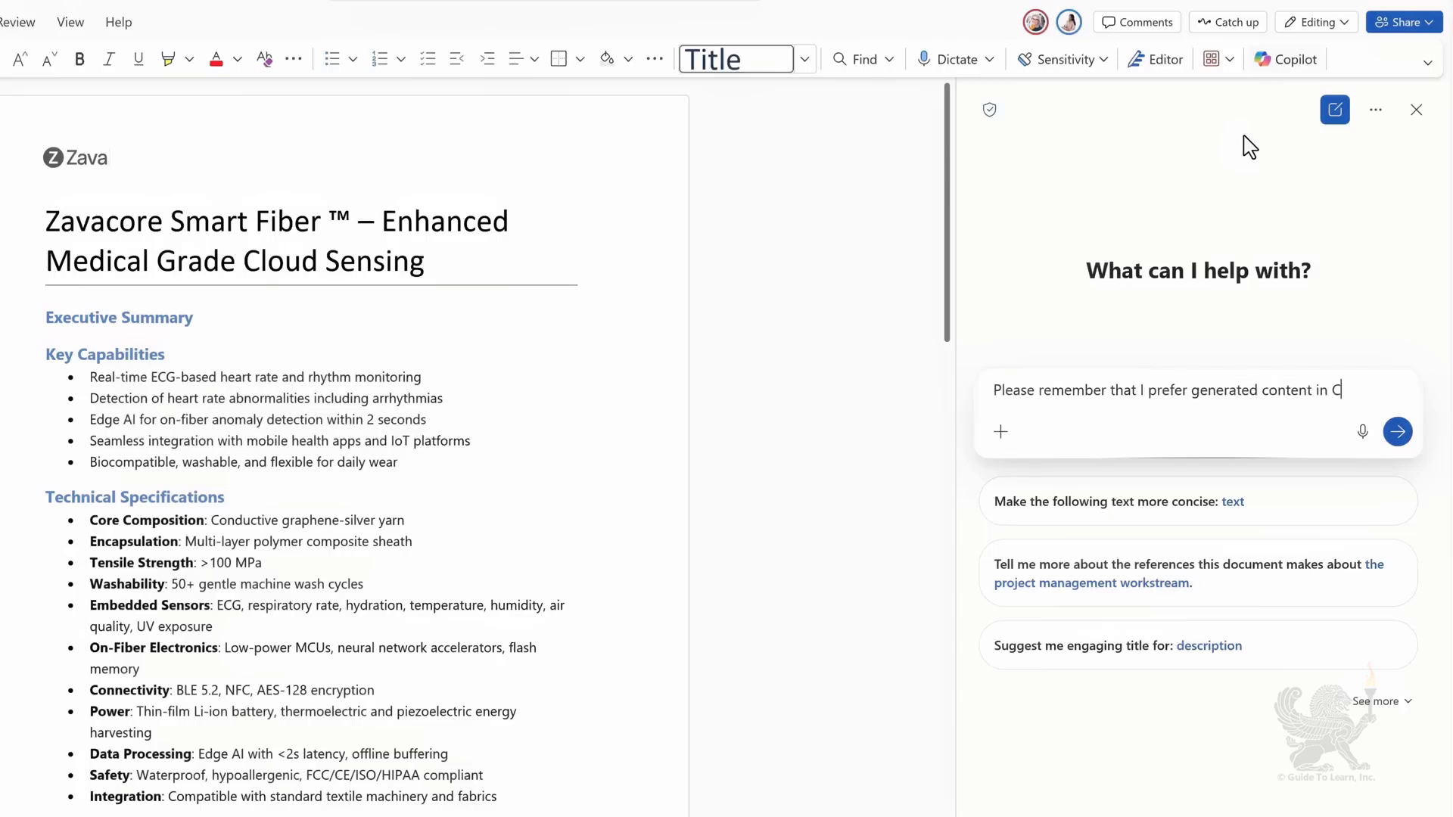
text(opilot chat to be concise.)
key(Return)
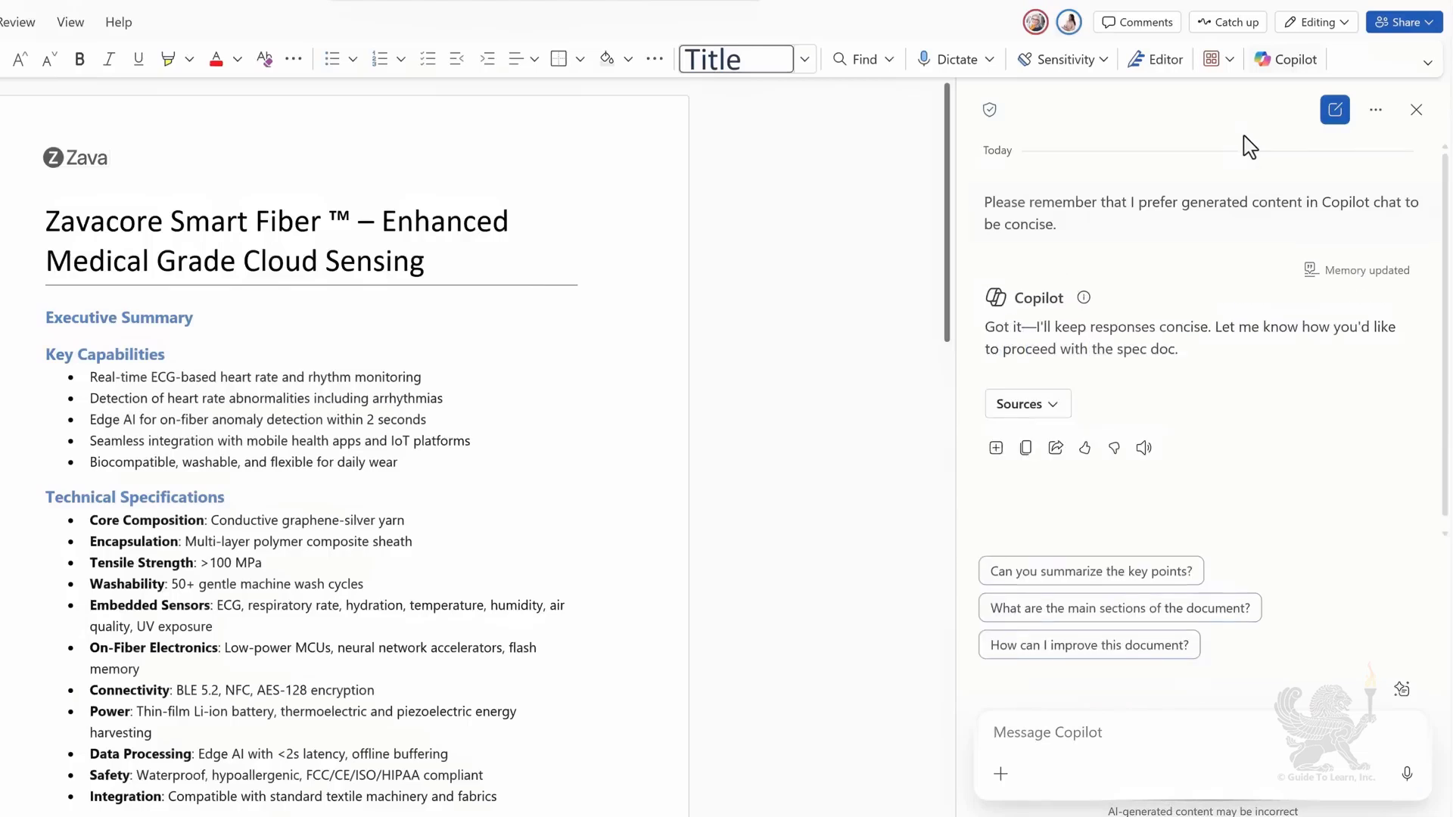
Step: Ask Copilot to write an executive summary of the spec document in a bulleted list
text(Write an executive summary in)
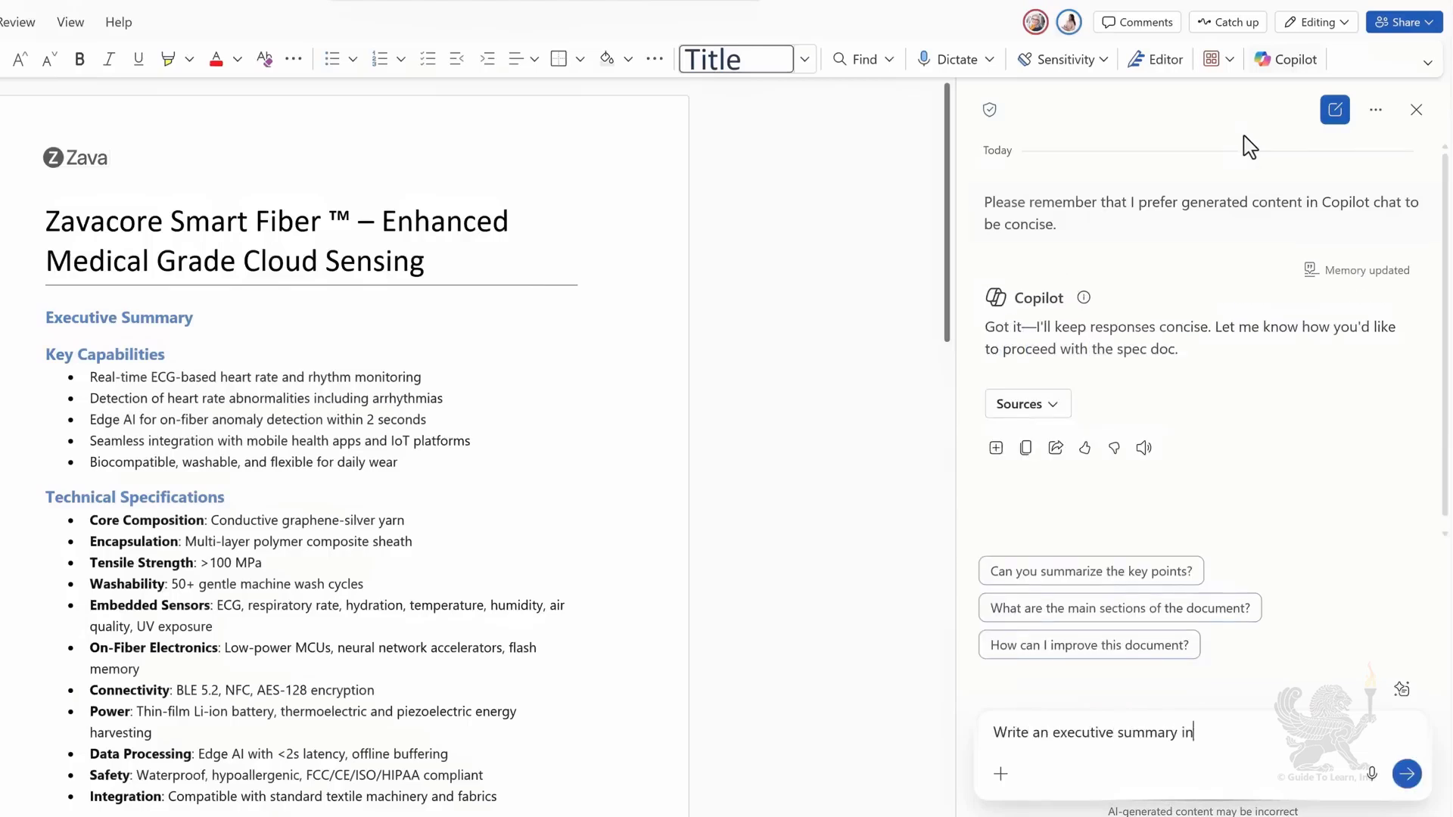
text( a bulleted list.)
key(Return)
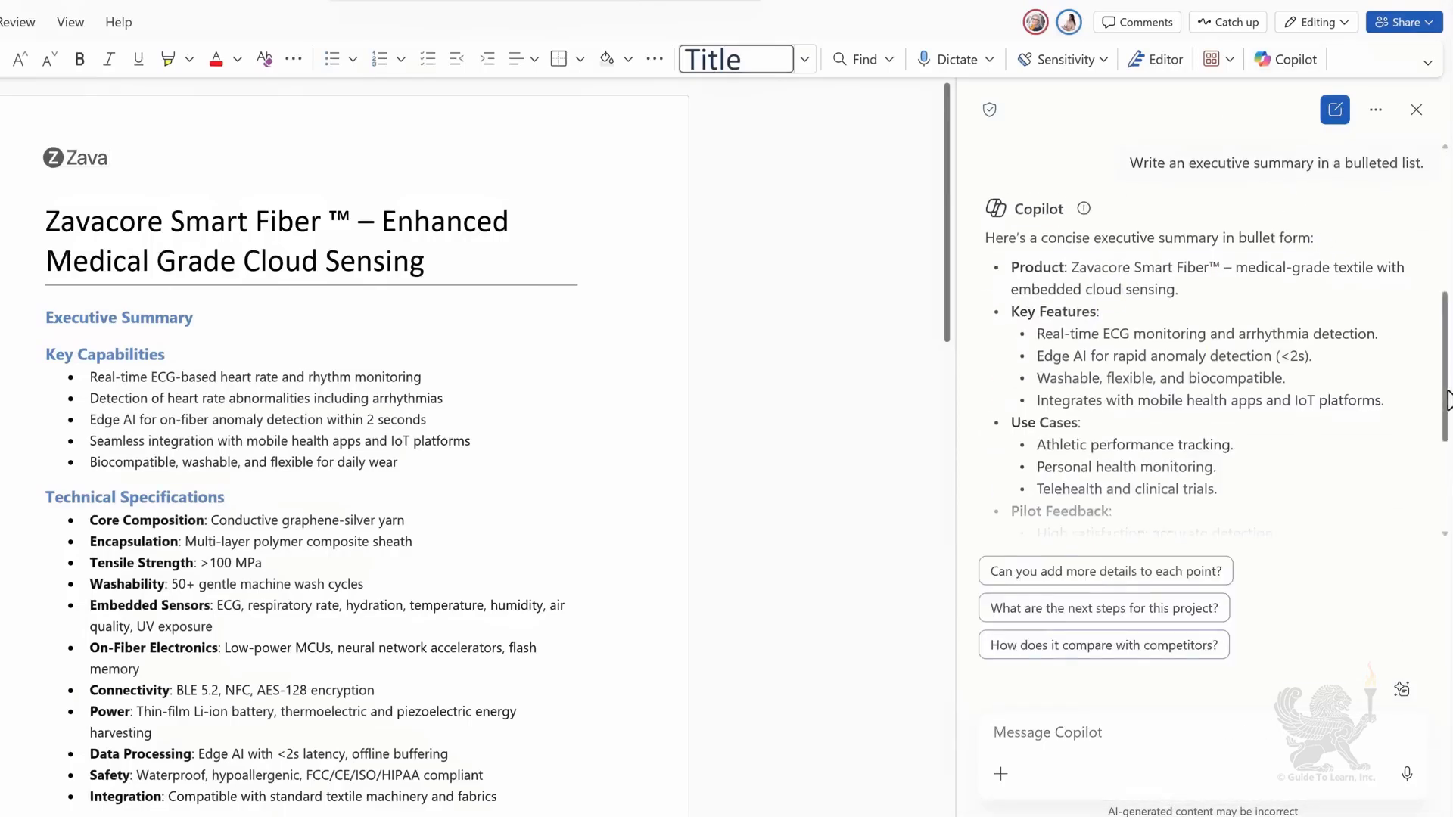
Step: Copy Copilot's generated summary and paste it under the document's Executive Summary heading
drag(1446, 422, 1418, 513)
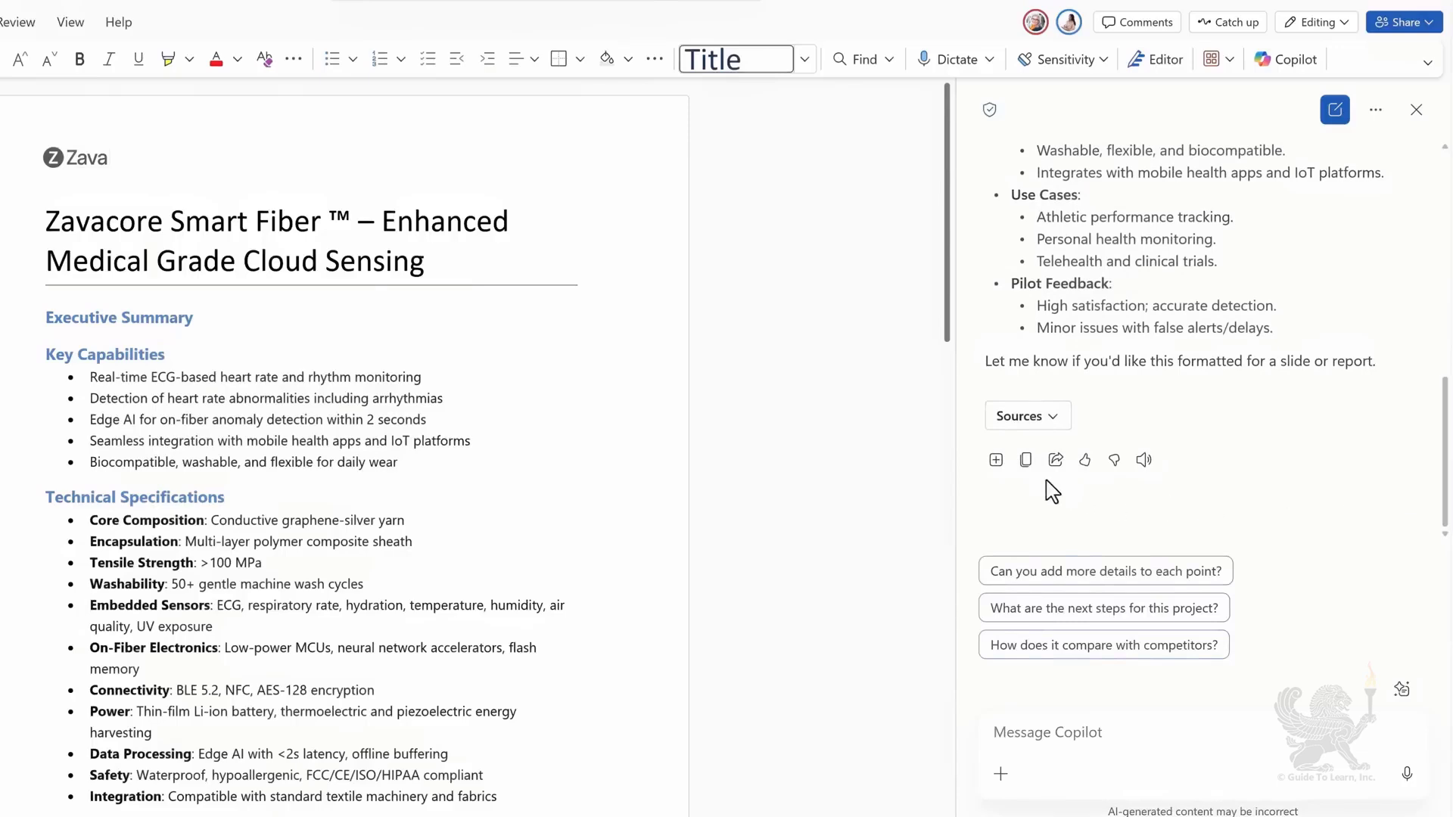
click(1029, 463)
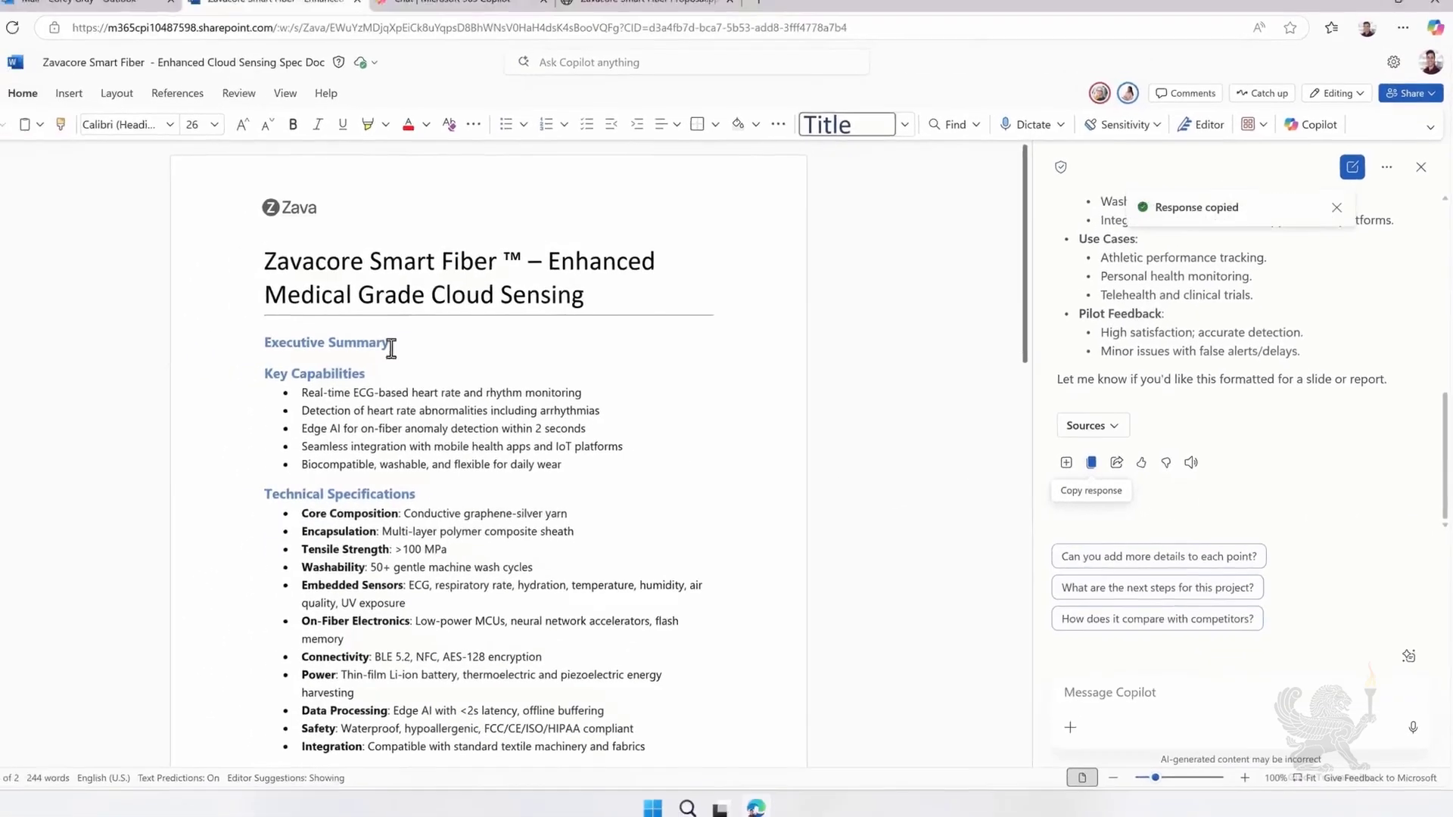
click(201, 319)
key(ctrl+v)
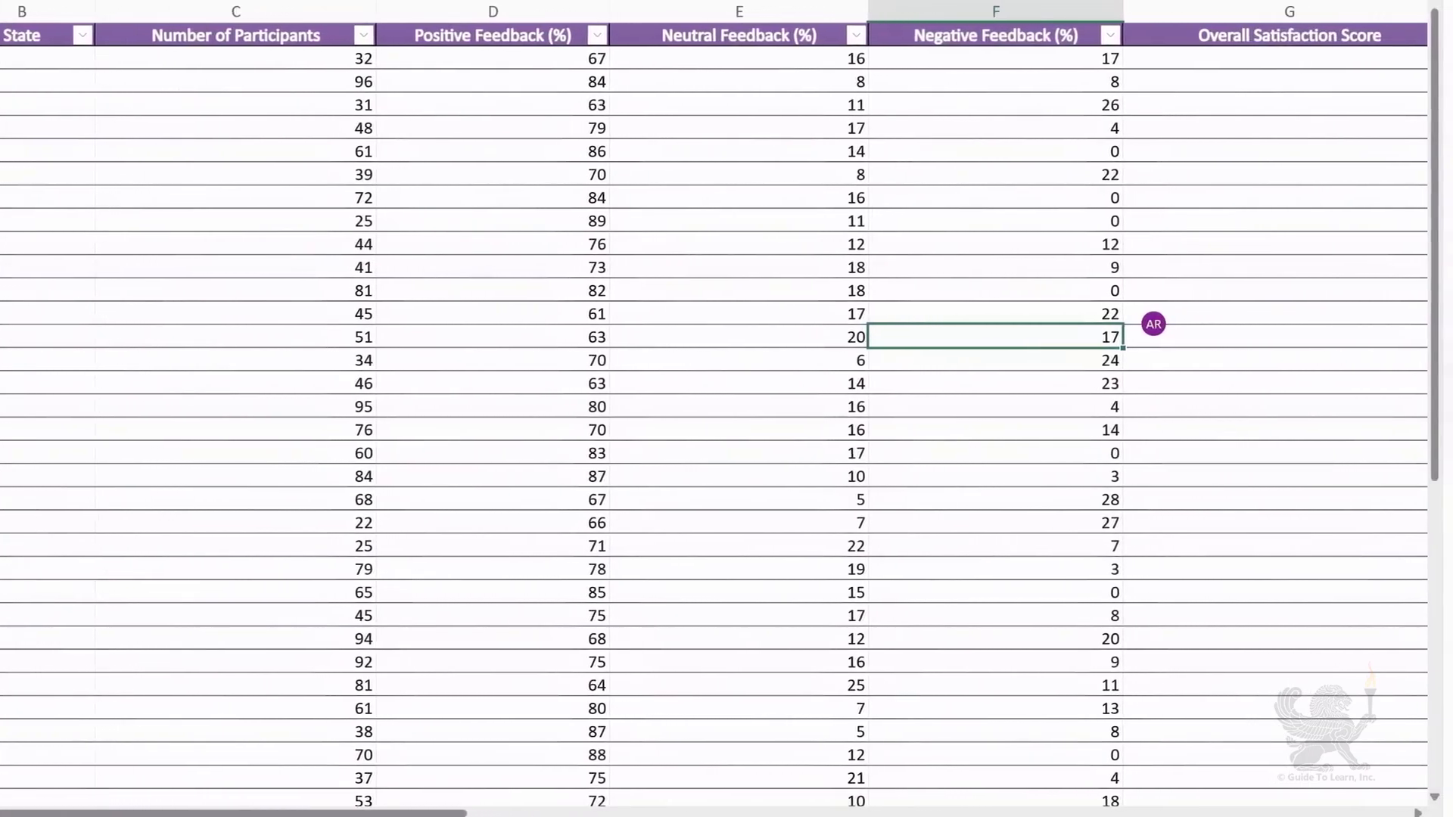
Step: In the Excel pilot feedback workbook, ask Copilot for a bar chart of overall satisfaction scores across regions, with different colors for each bar
text(Genera)
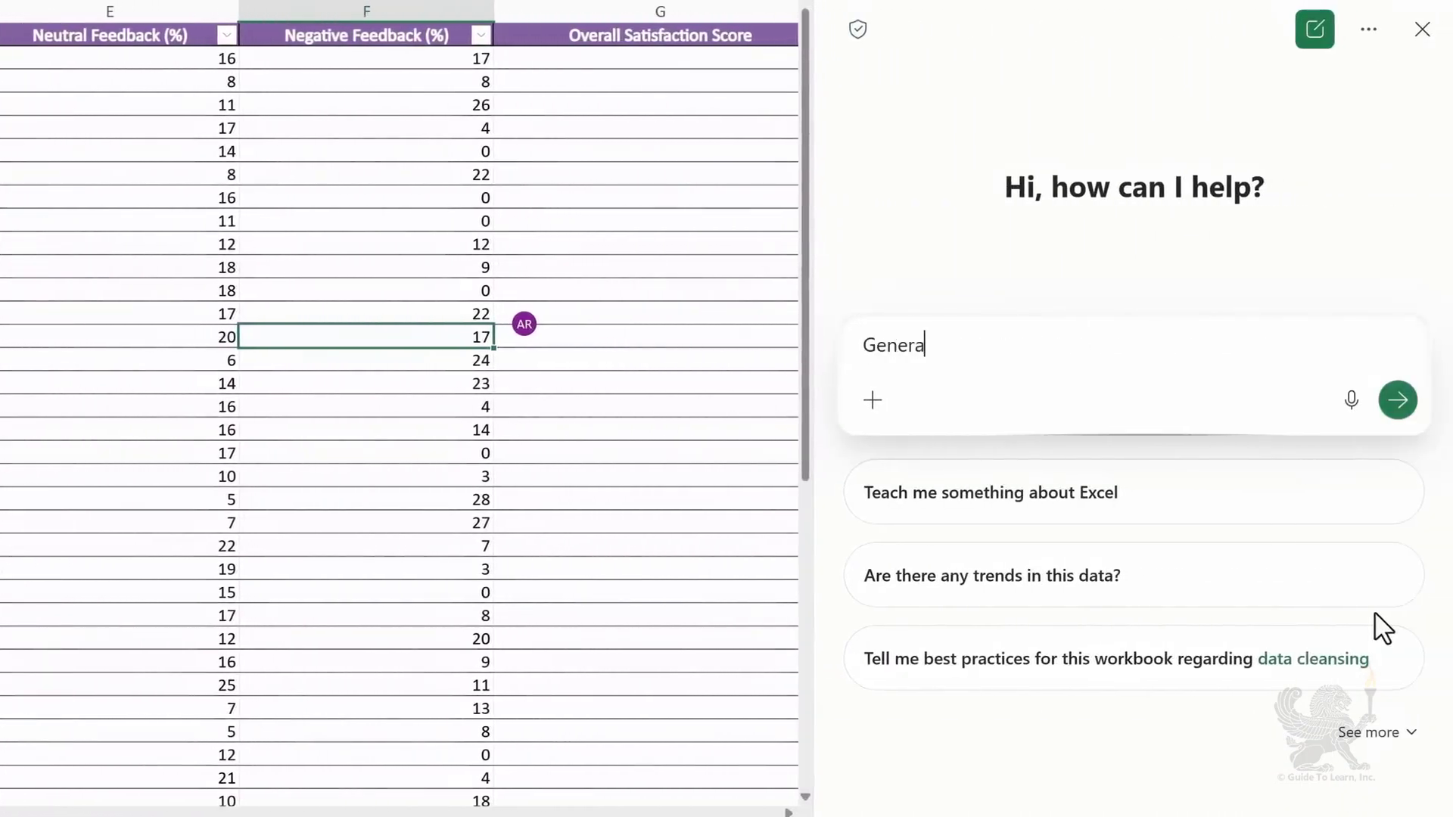
text(te a bar chart showing o)
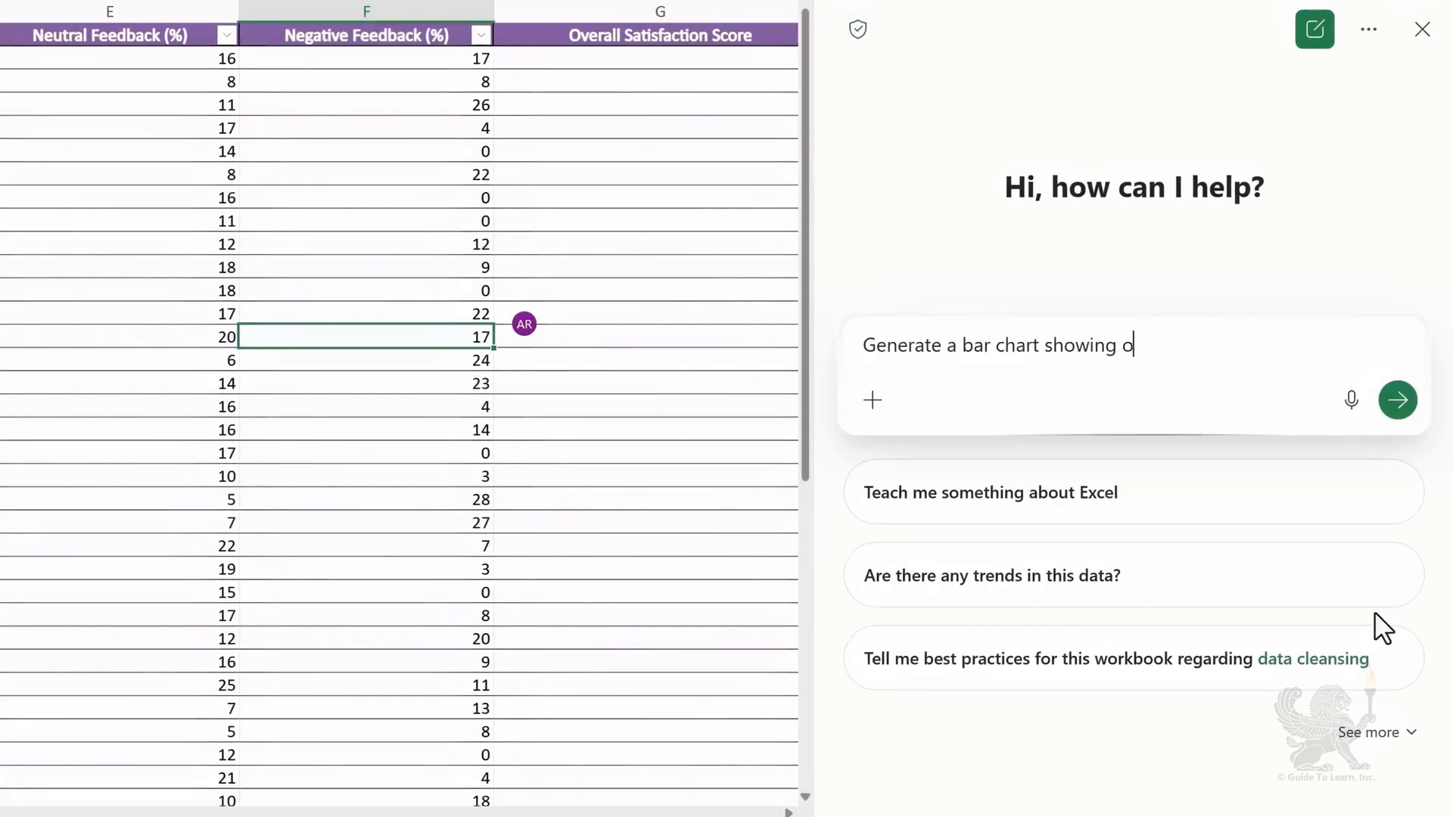
text(verall satisfaction scores ac)
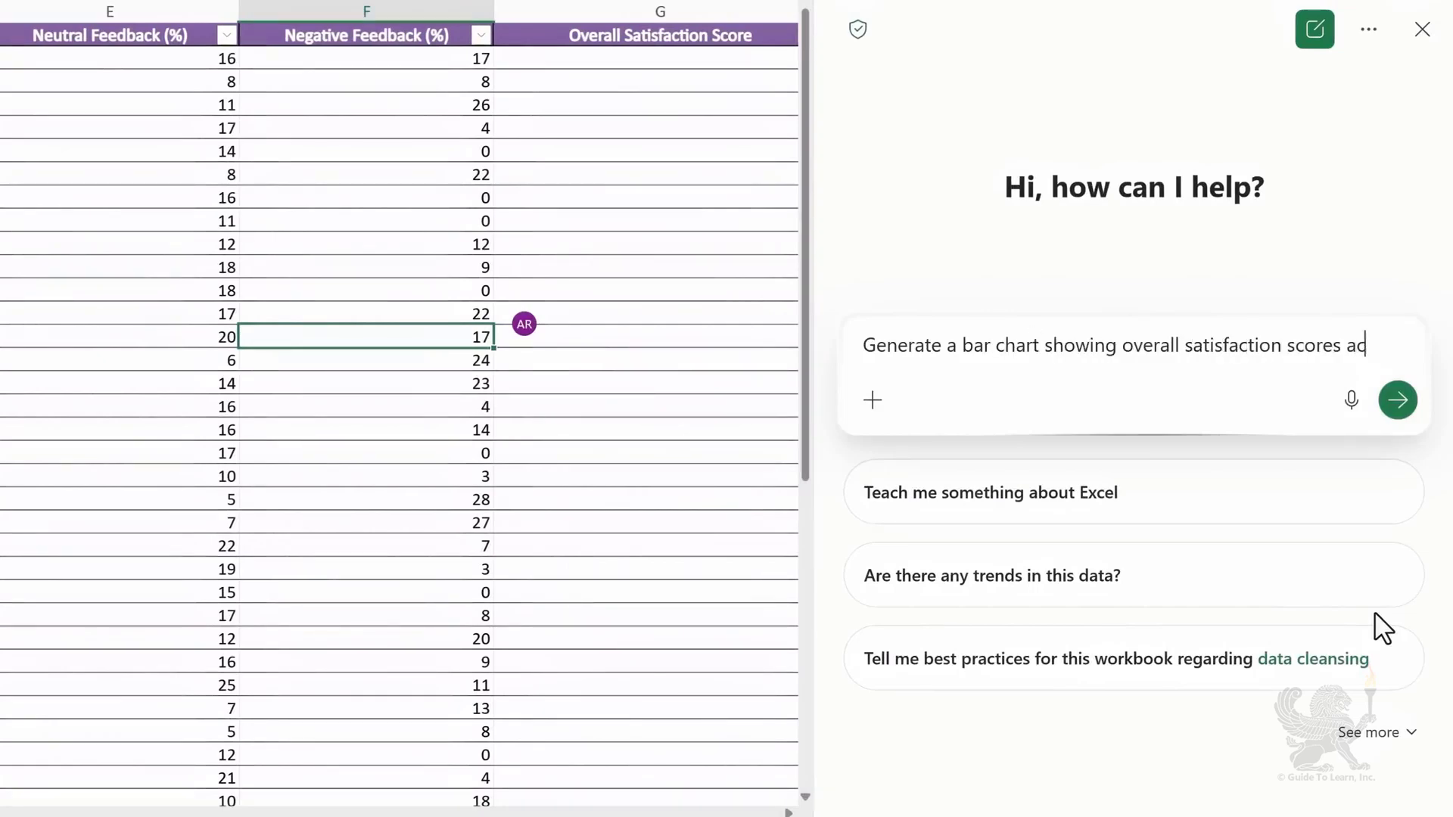
text(ross regions. Use different color)
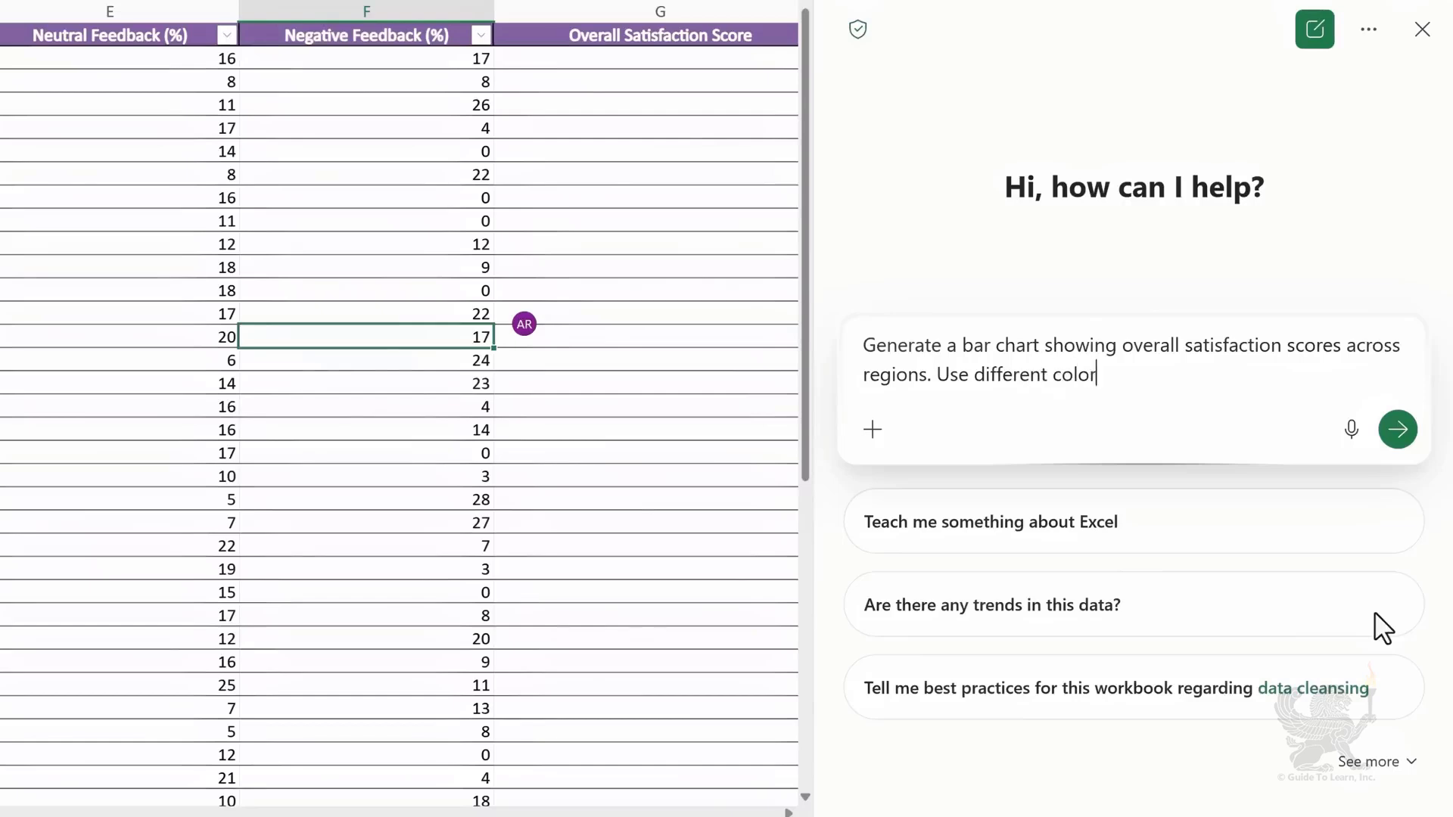
text(s for each bar.)
key(Return)
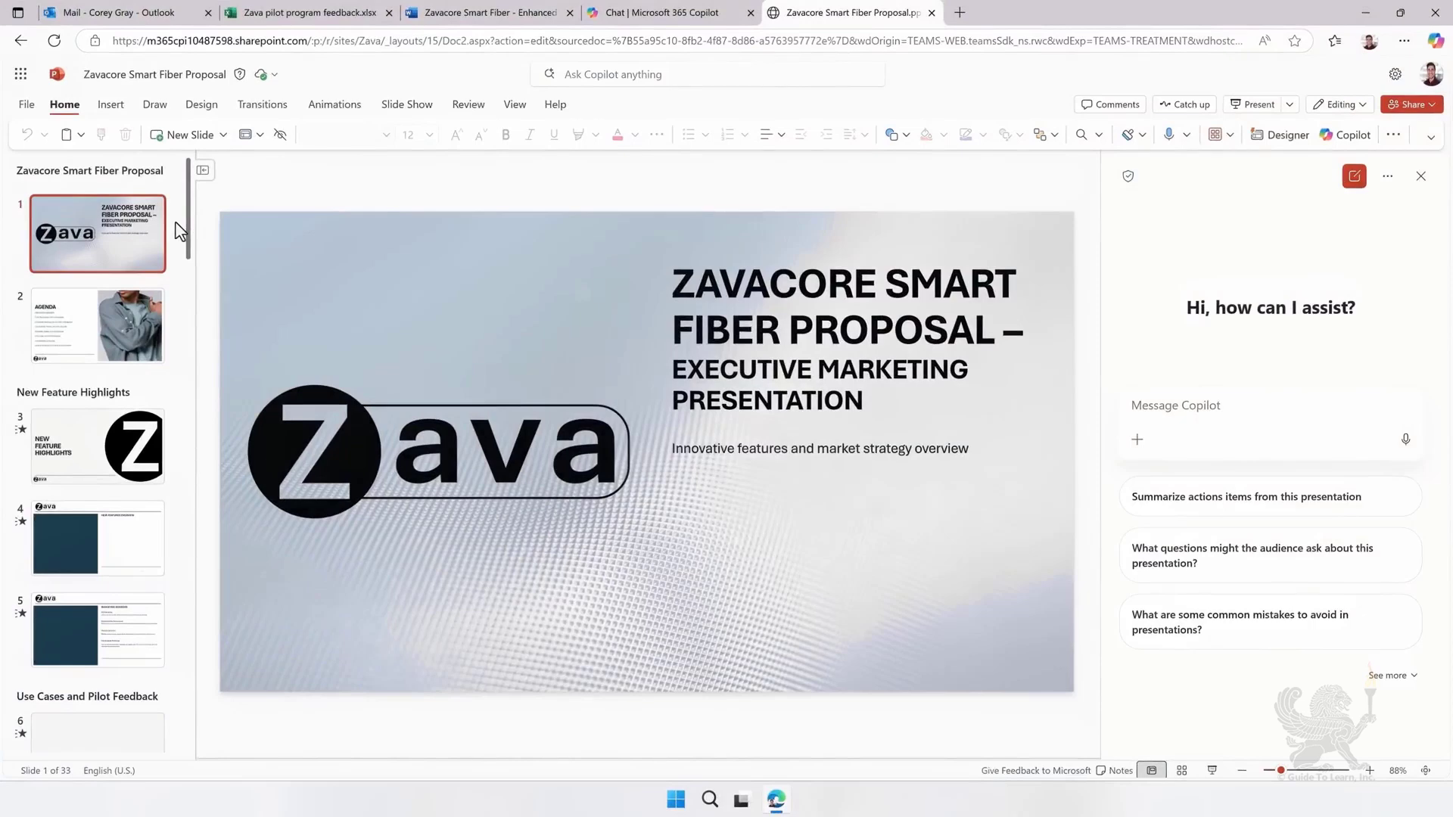
Step: In the PowerPoint proposal, go to slide 4 and reopen the earlier Copilot chat starting "Please remember that I prefer generated content"
click(150, 545)
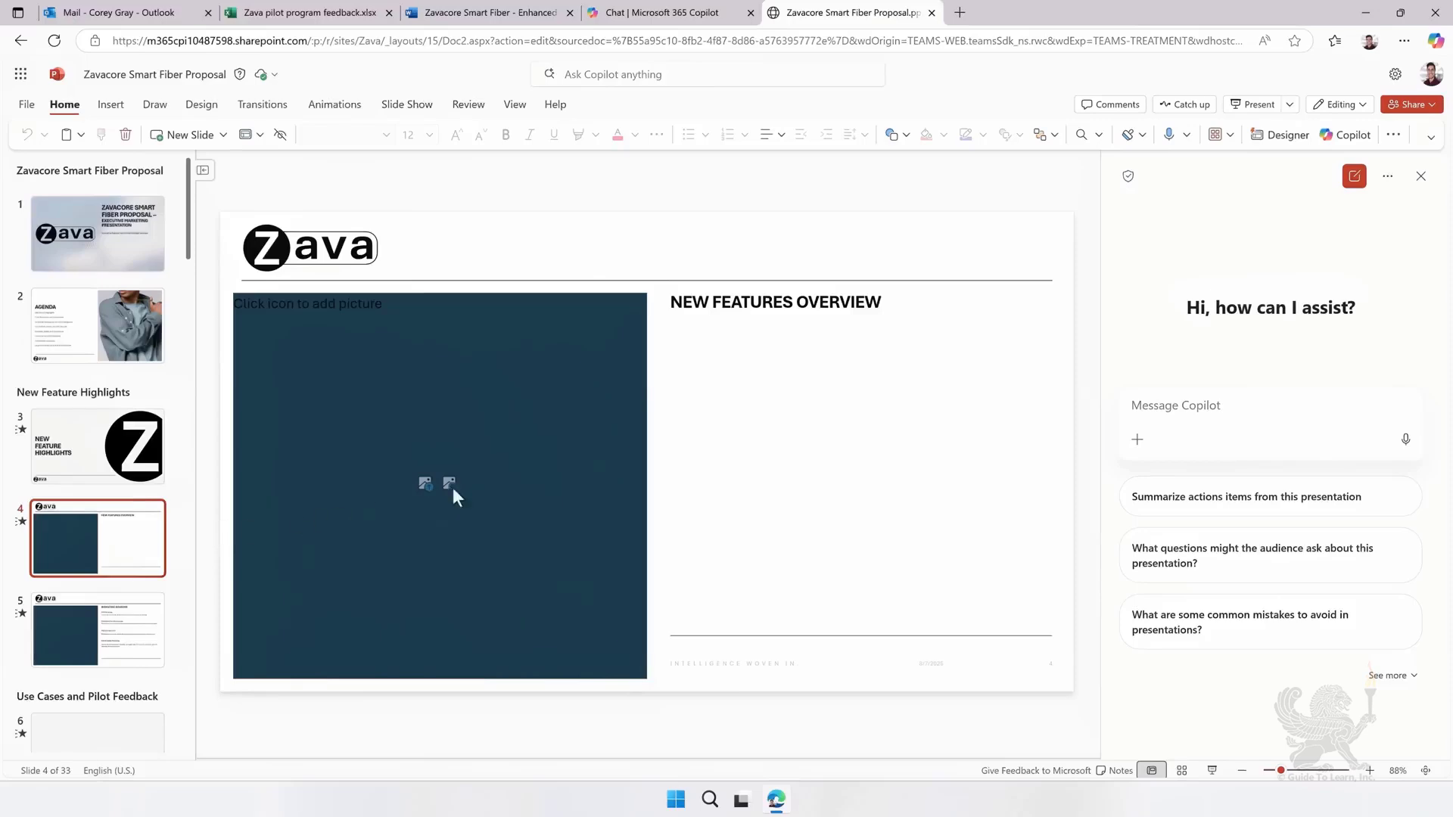
click(1387, 182)
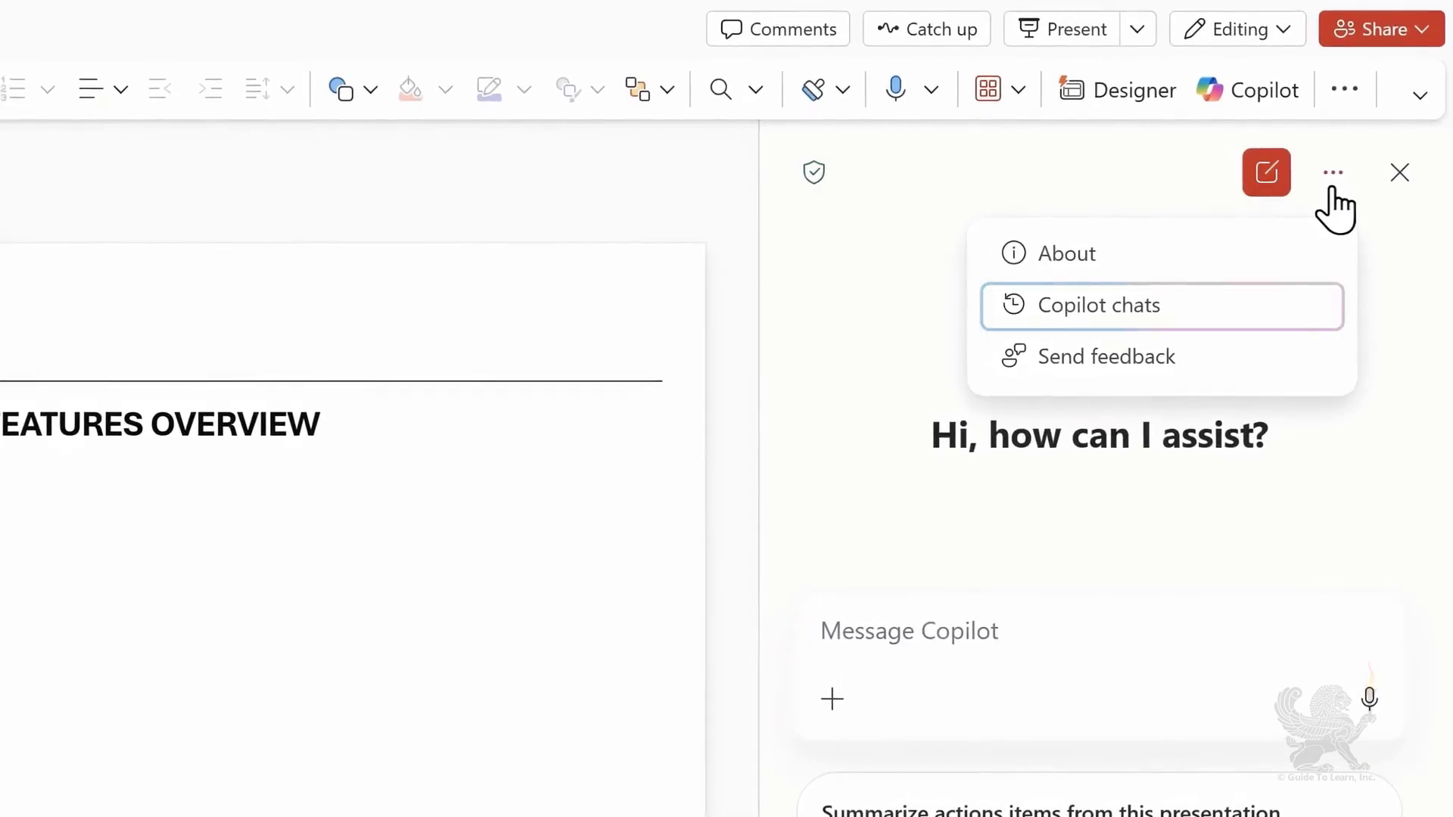
click(1312, 299)
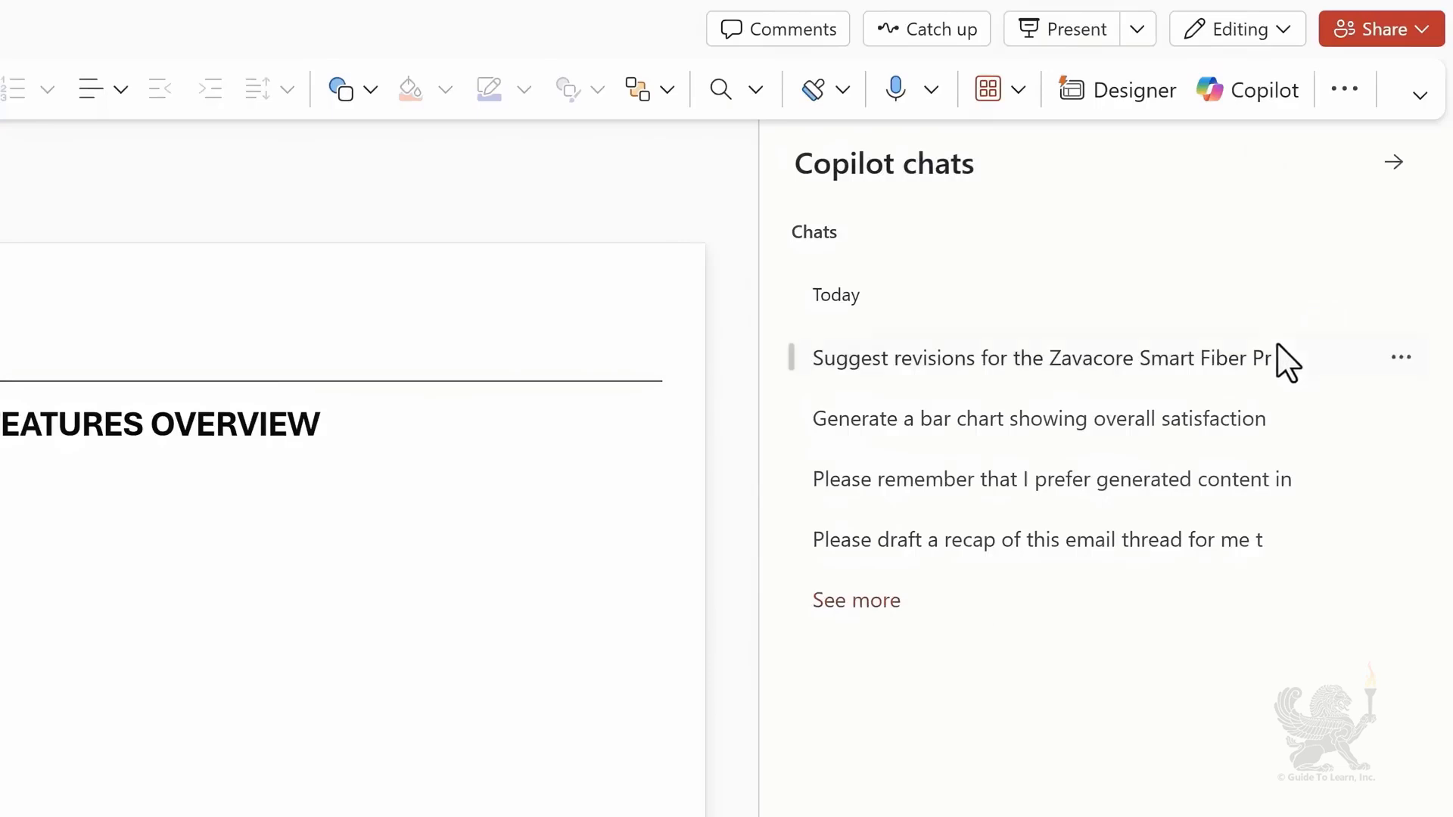
click(1165, 496)
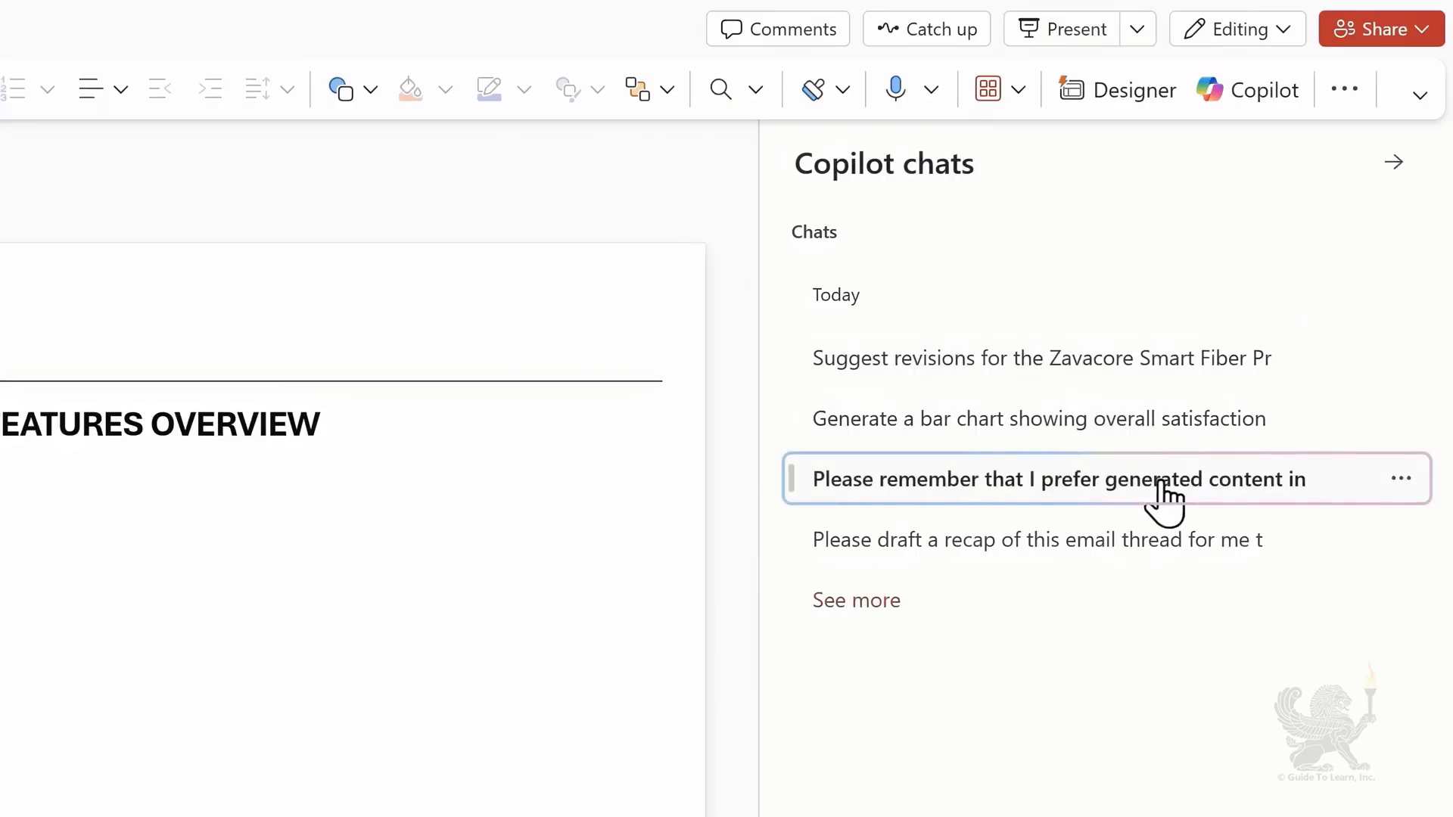
click(1166, 495)
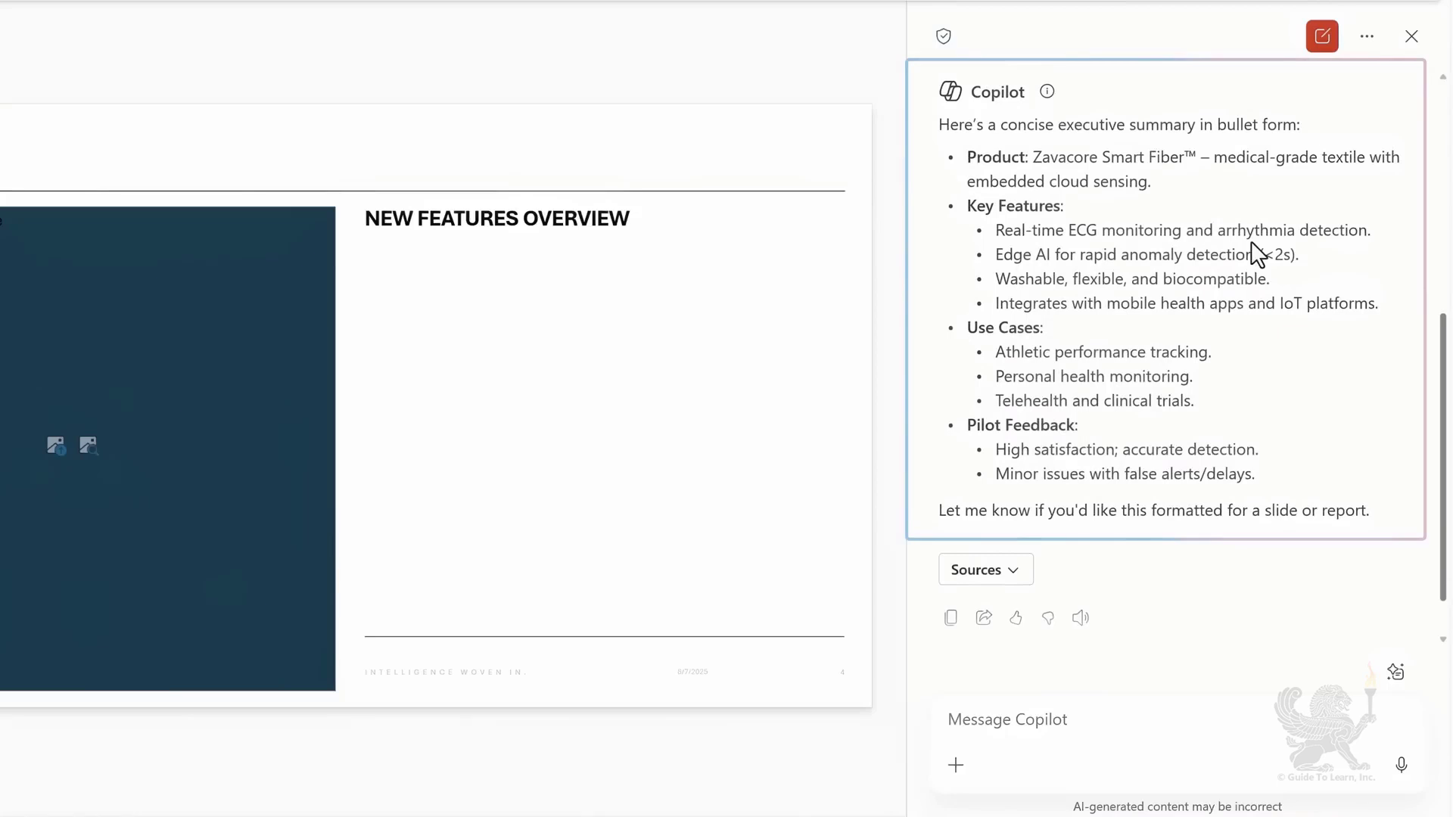
Step: Copy the executive summary response from the chat and paste it below the New Features Overview heading on slide 4
scroll(1257, 253, down, 1)
click(952, 558)
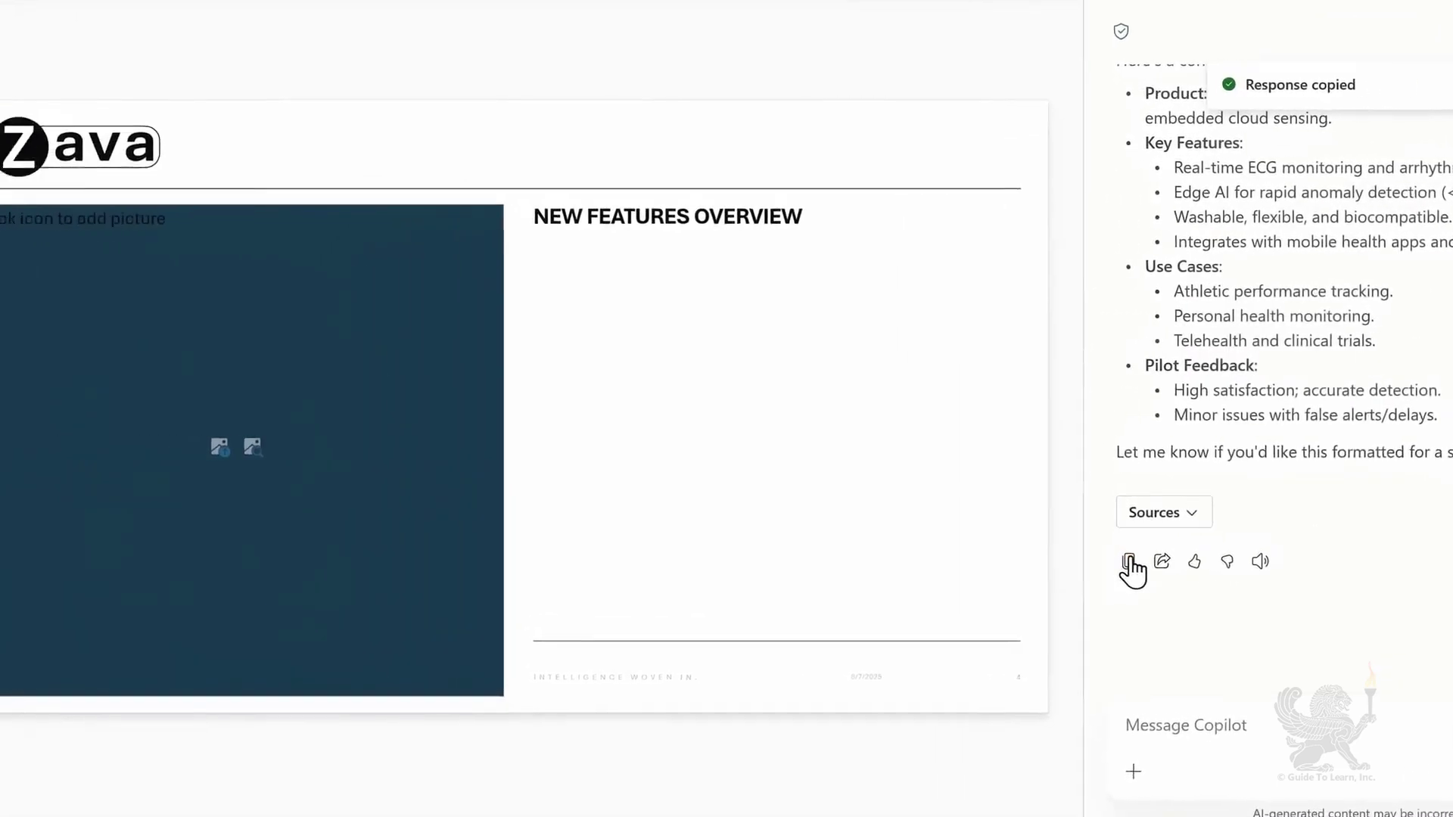
click(840, 464)
key(ctrl+v)
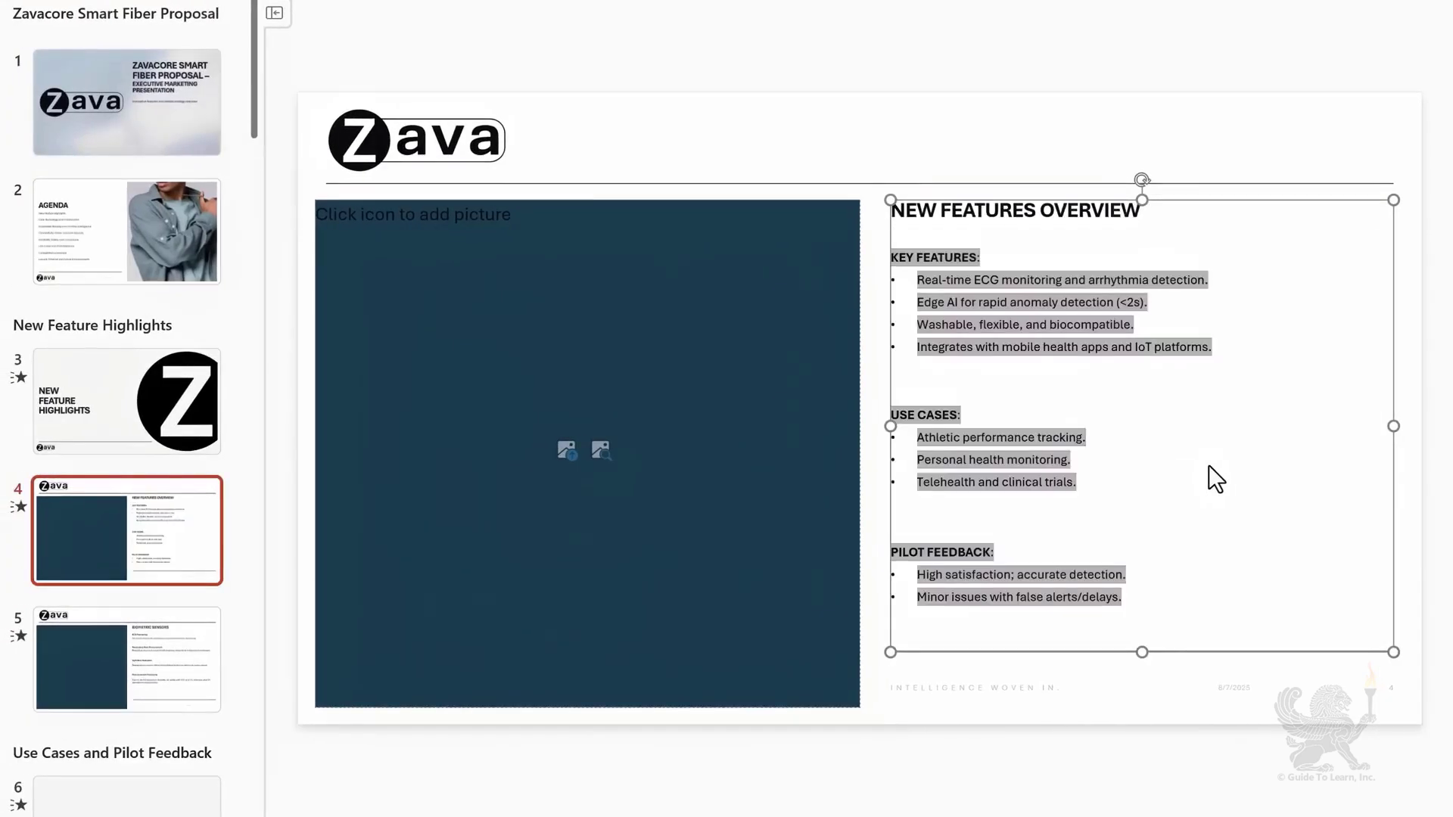
Step: Select slide 4's empty picture placeholder and reopen the earlier Copilot chat starting "Generate a bar chart showing overall satisfaction"
click(854, 539)
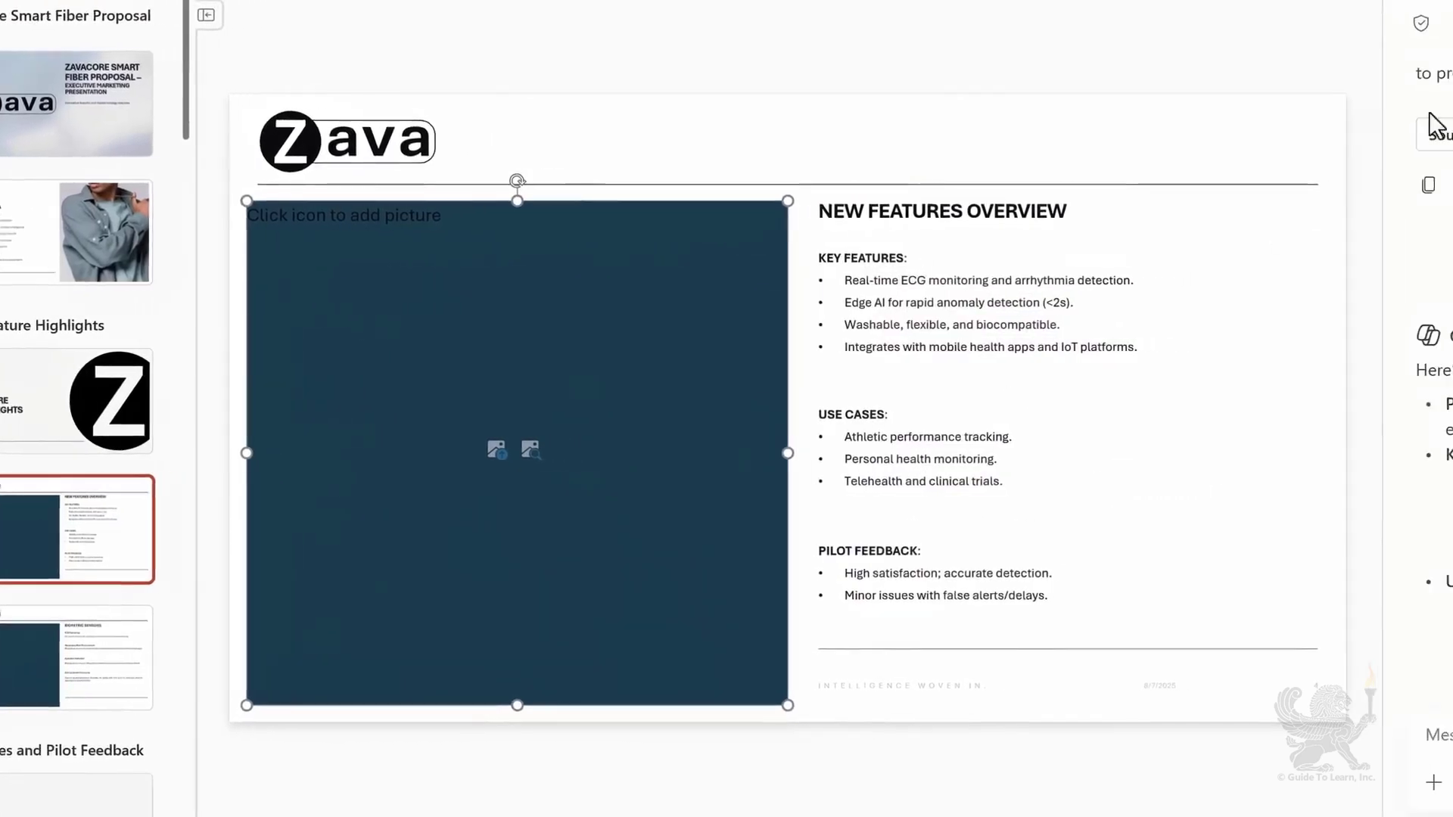
click(1367, 37)
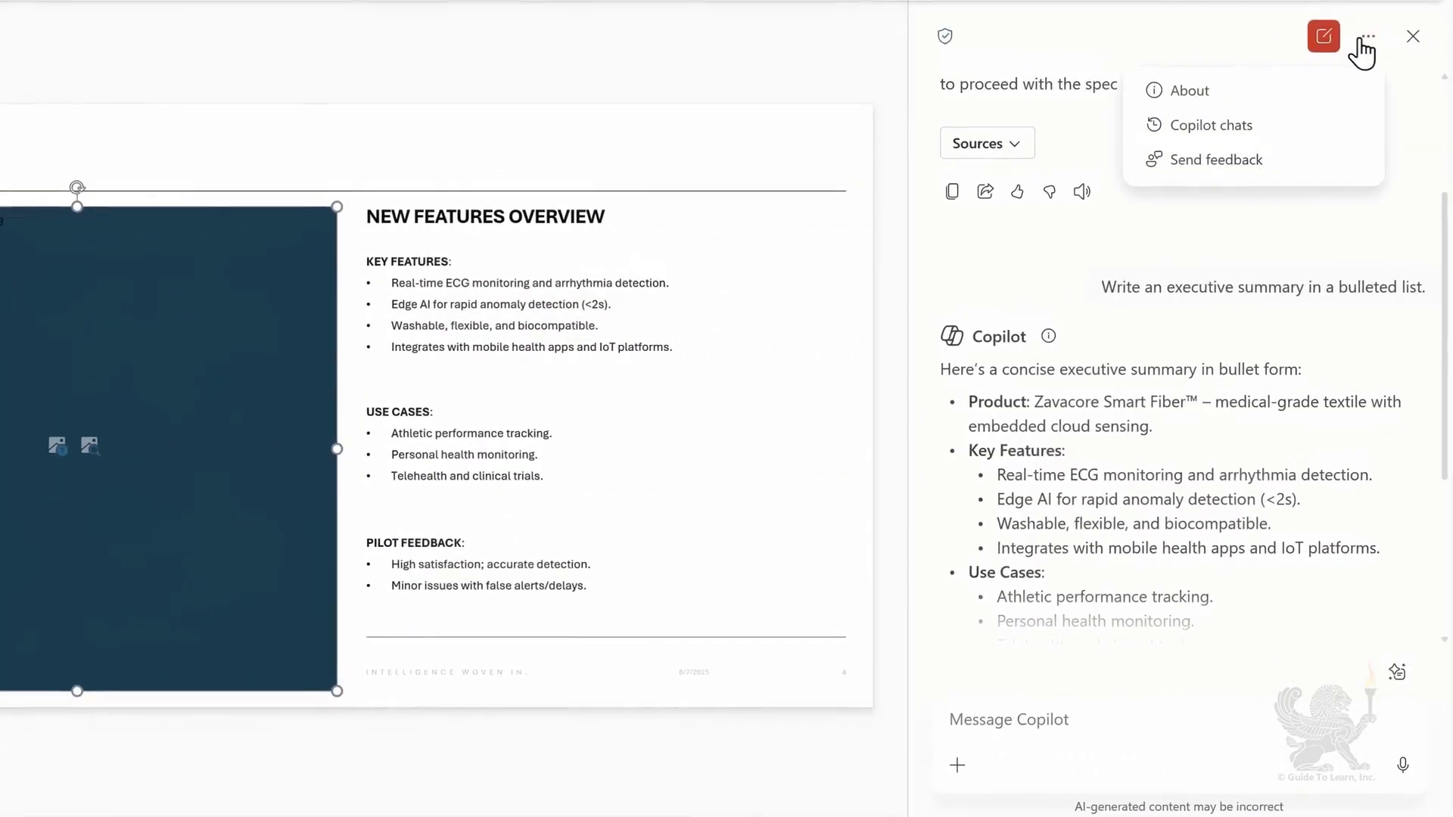
click(1239, 140)
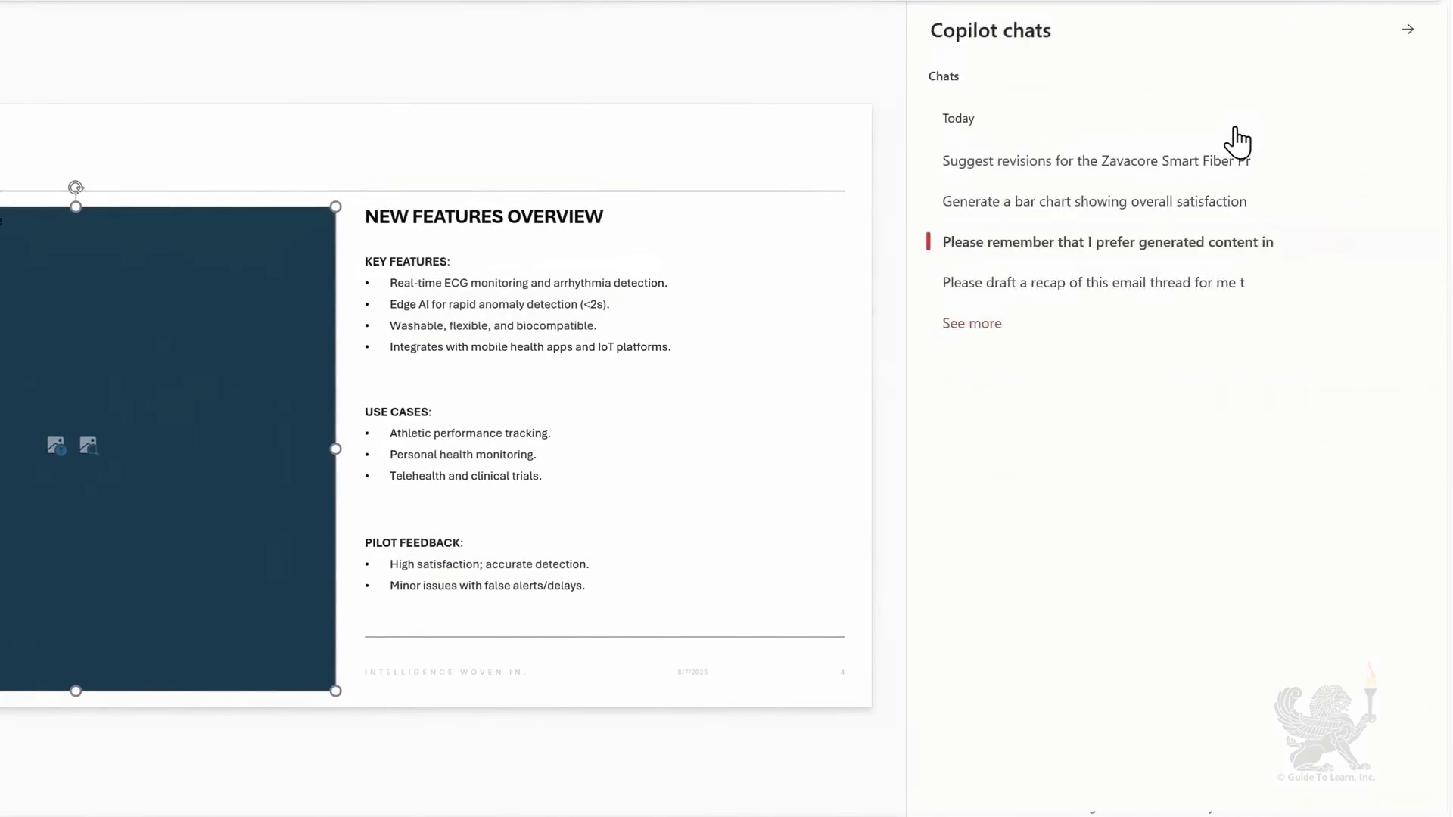
click(1208, 209)
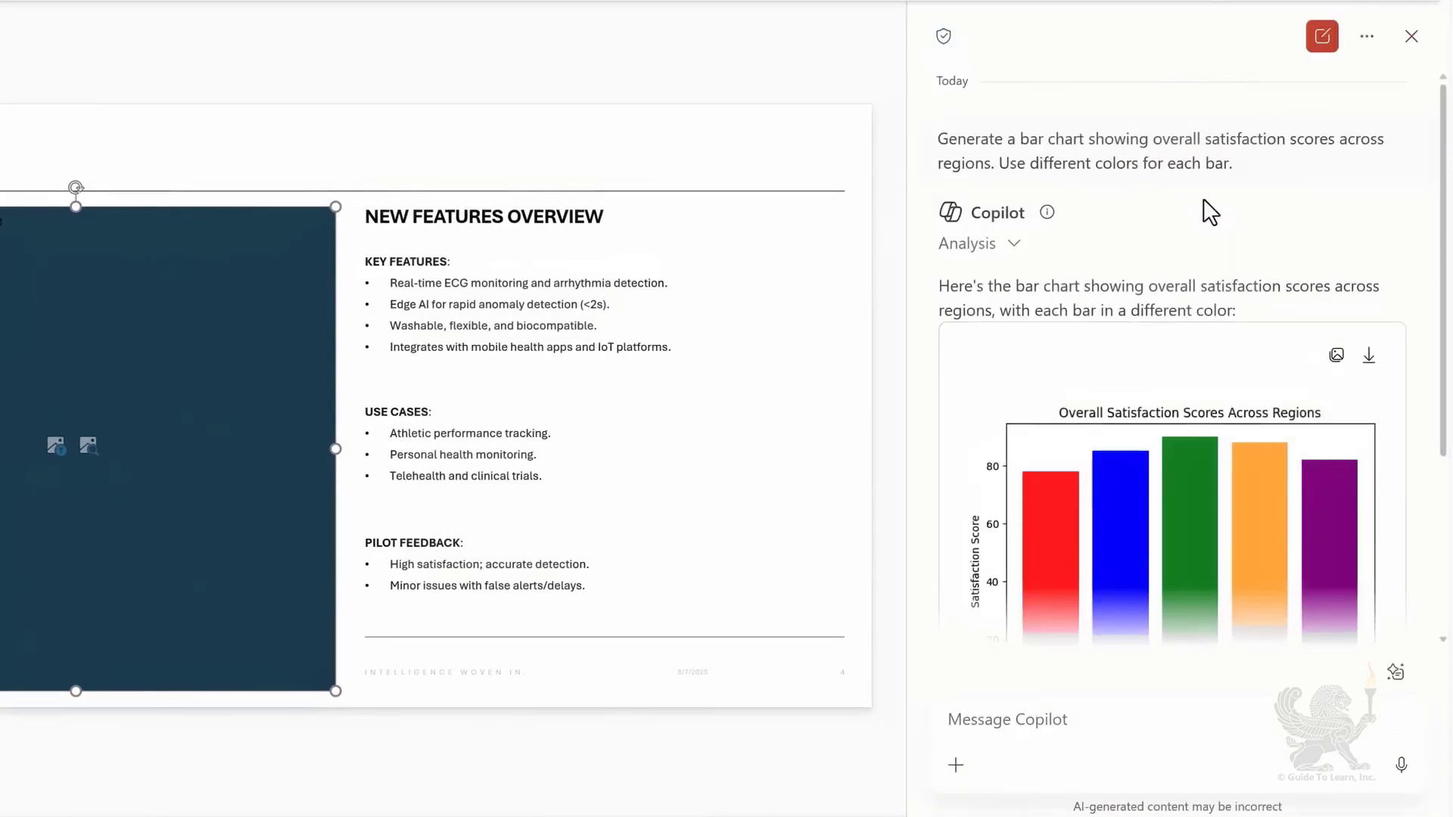
Step: Copy the chat's bar chart response and paste it into the picture placeholder on slide 4
scroll(1205, 212, down, 3)
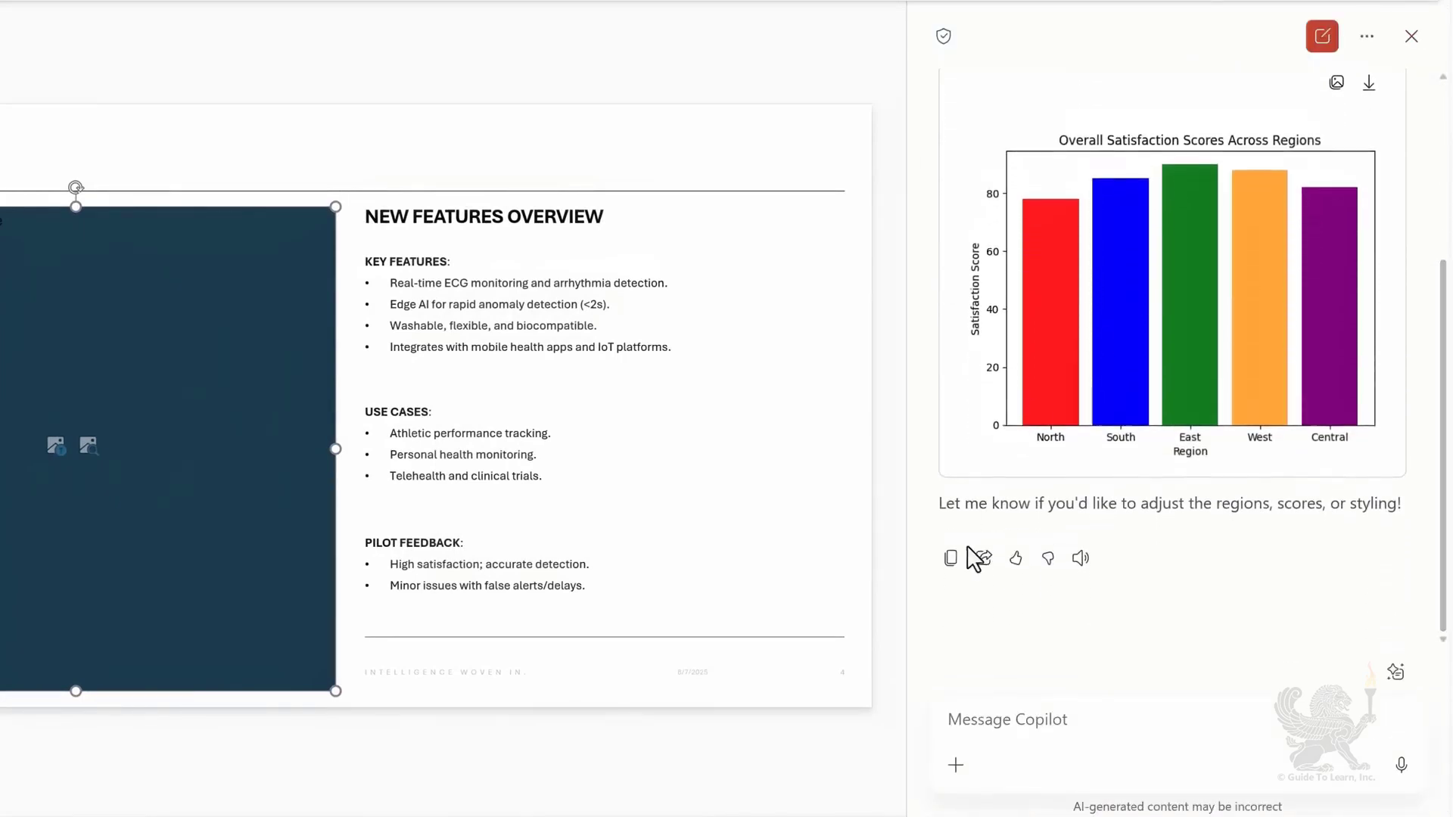
click(952, 559)
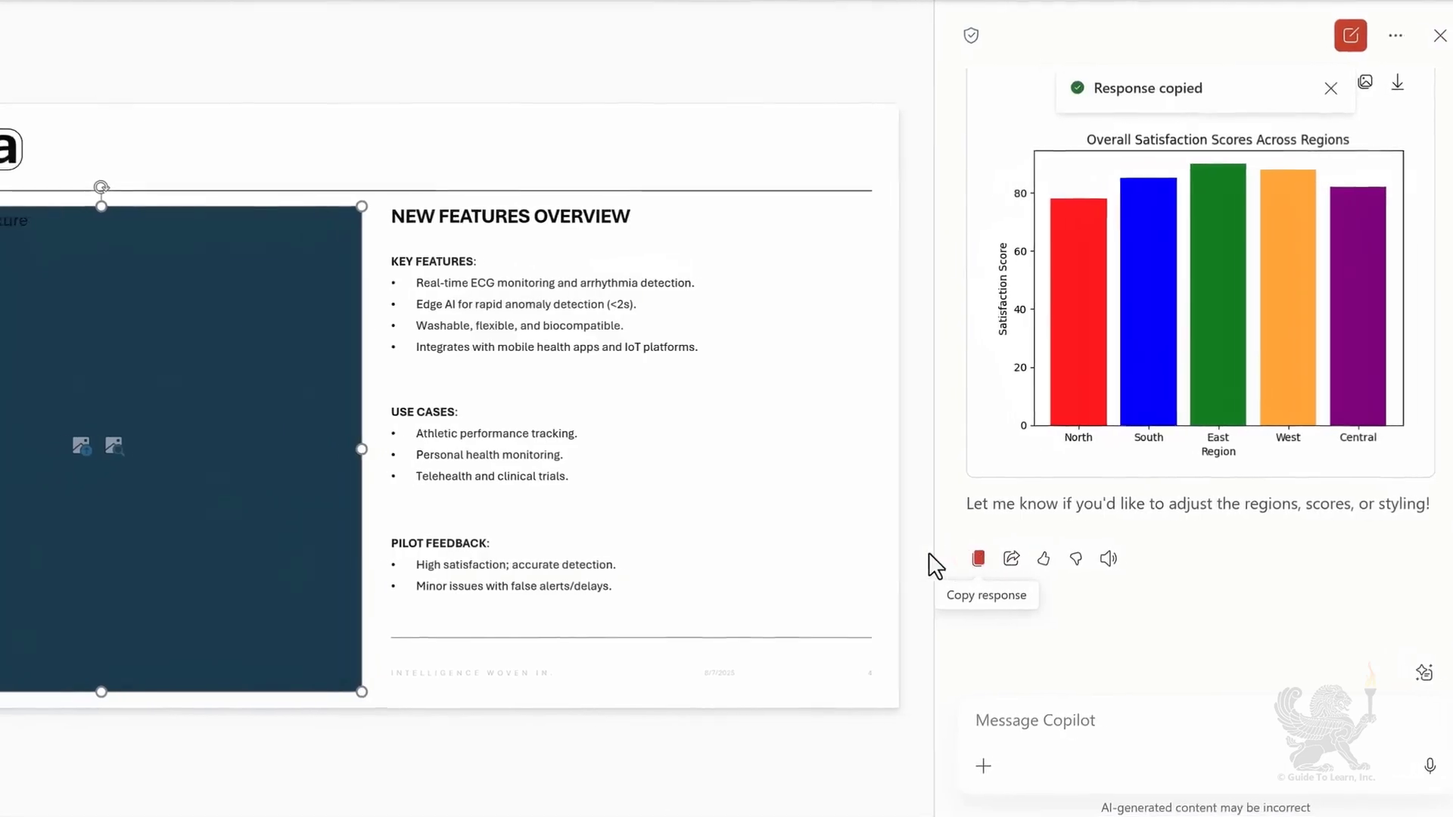
key(ctrl+v)
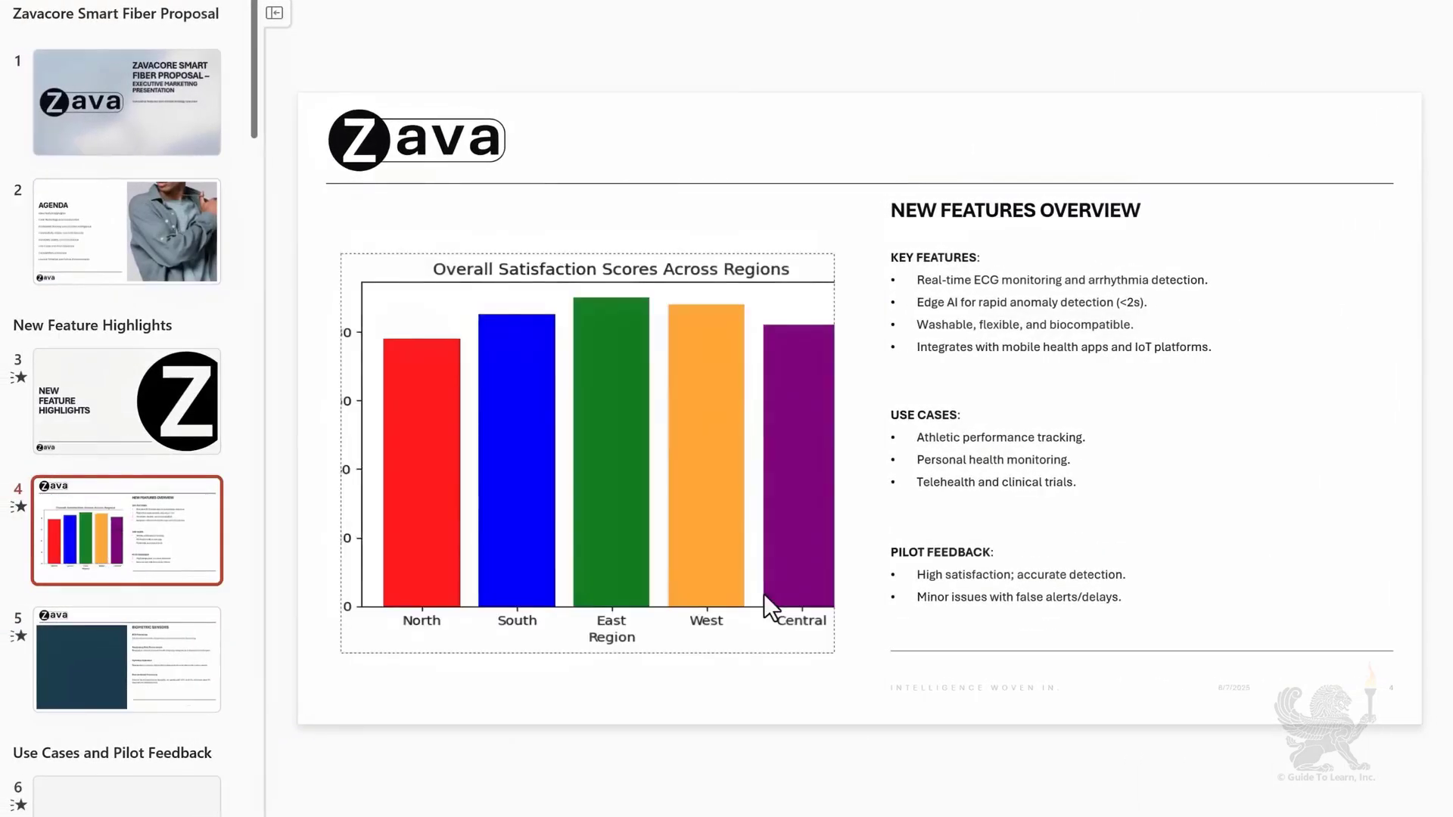
Step: On slide 5, start a new Copilot chat, request "Create a high-tech image of an ECG sensor." and add the generated image to the slide
click(179, 659)
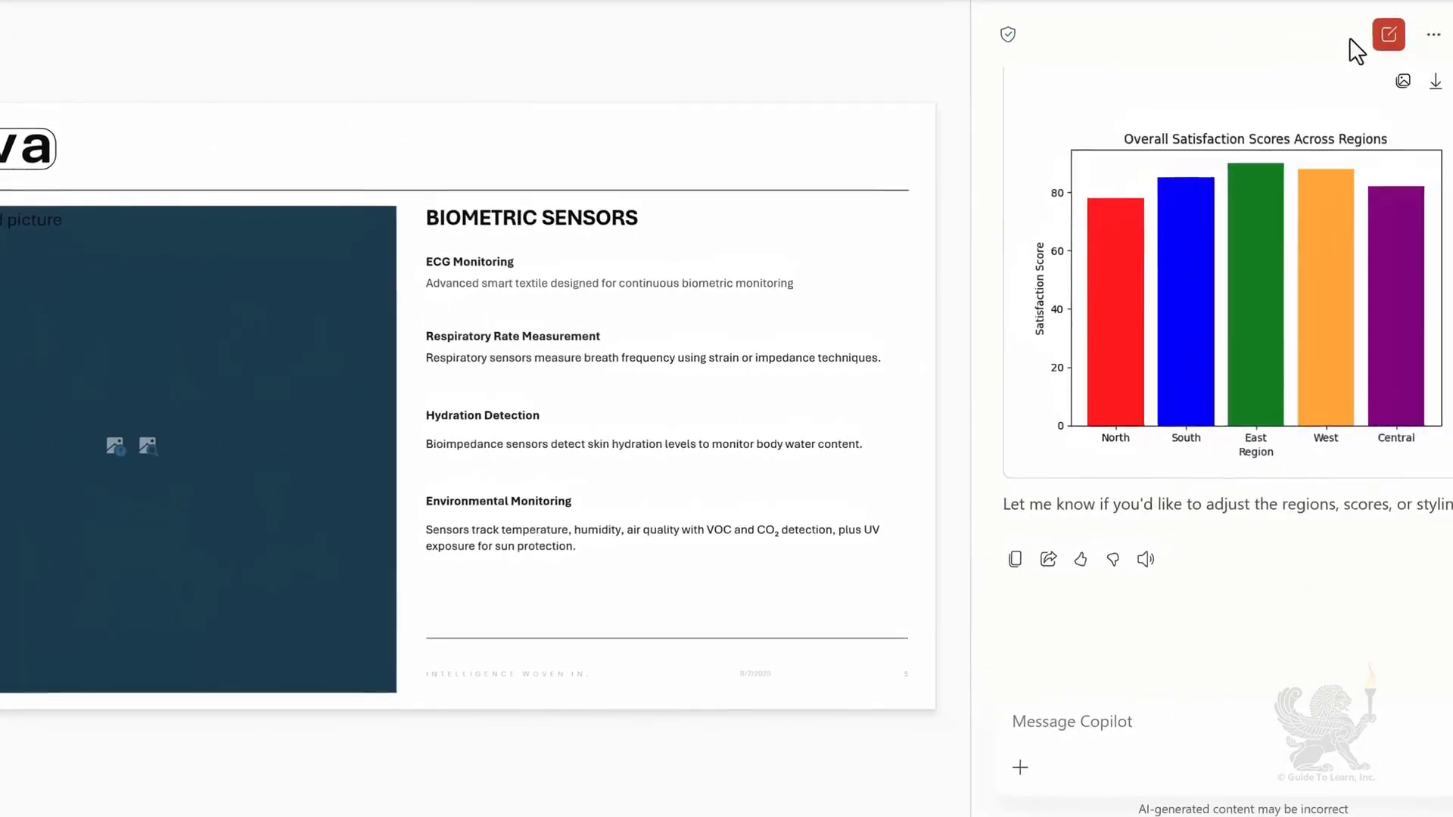
click(1389, 34)
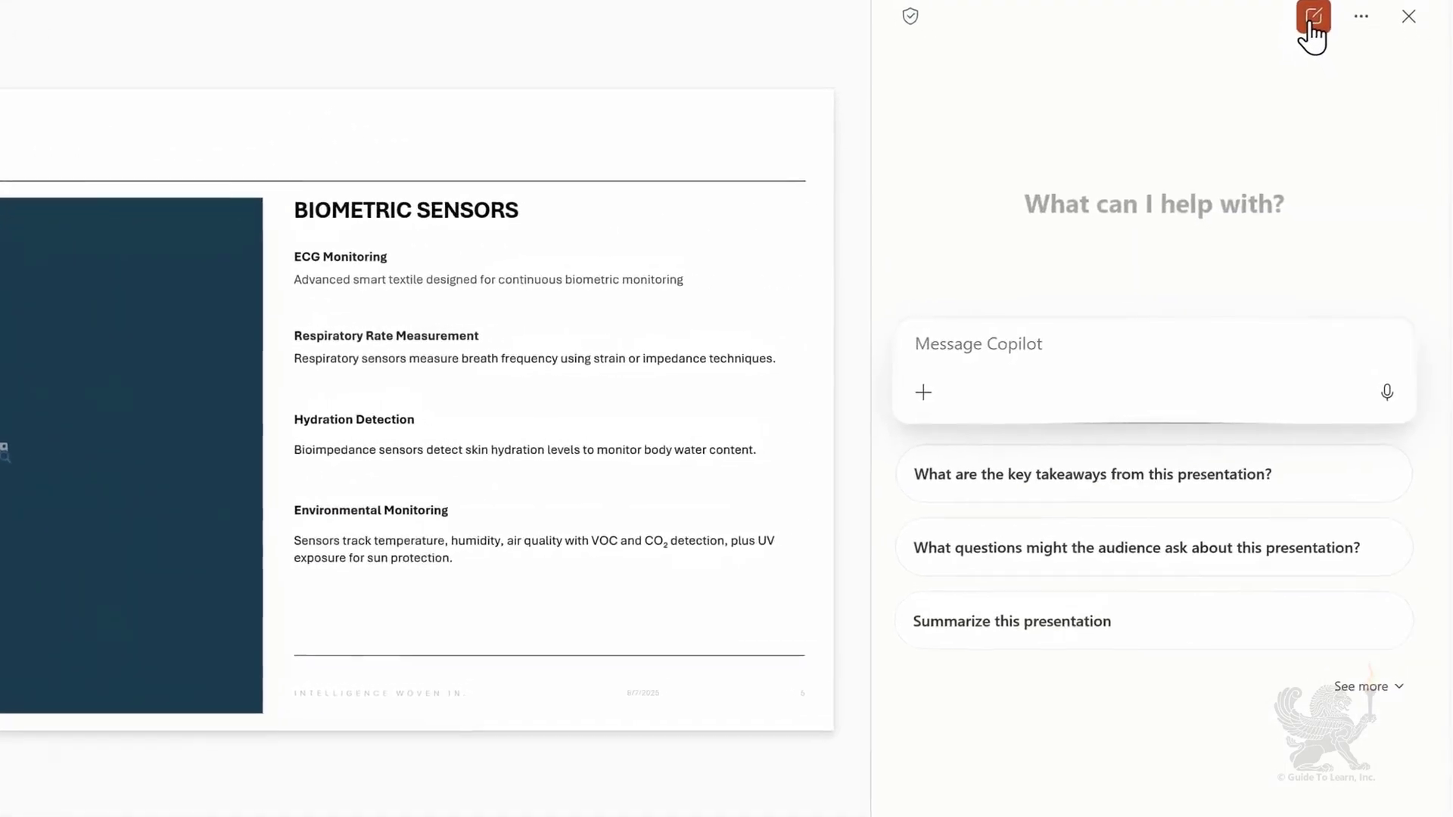
text(Create a high-tech image of an ECG sensor.)
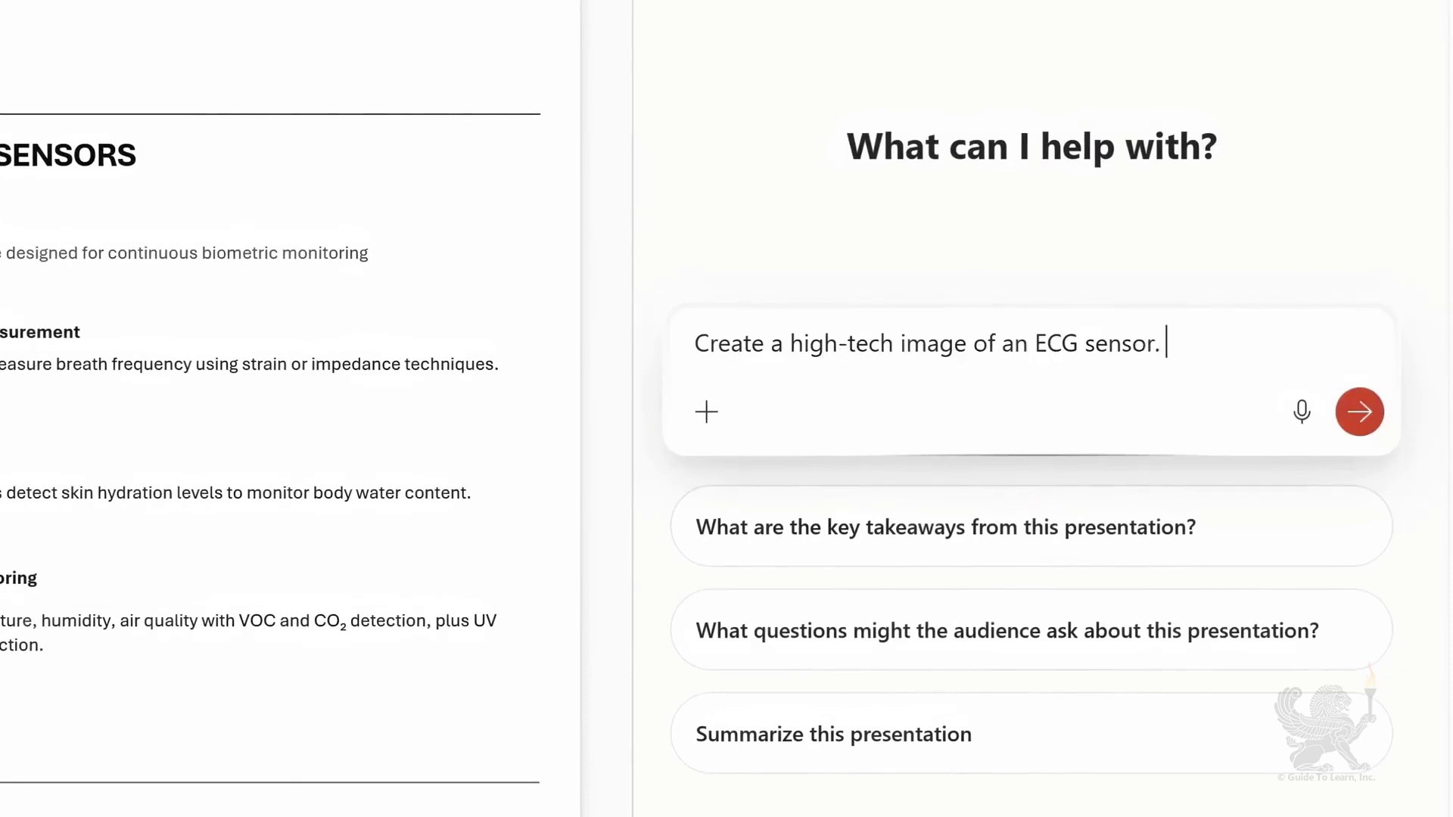
key(Return)
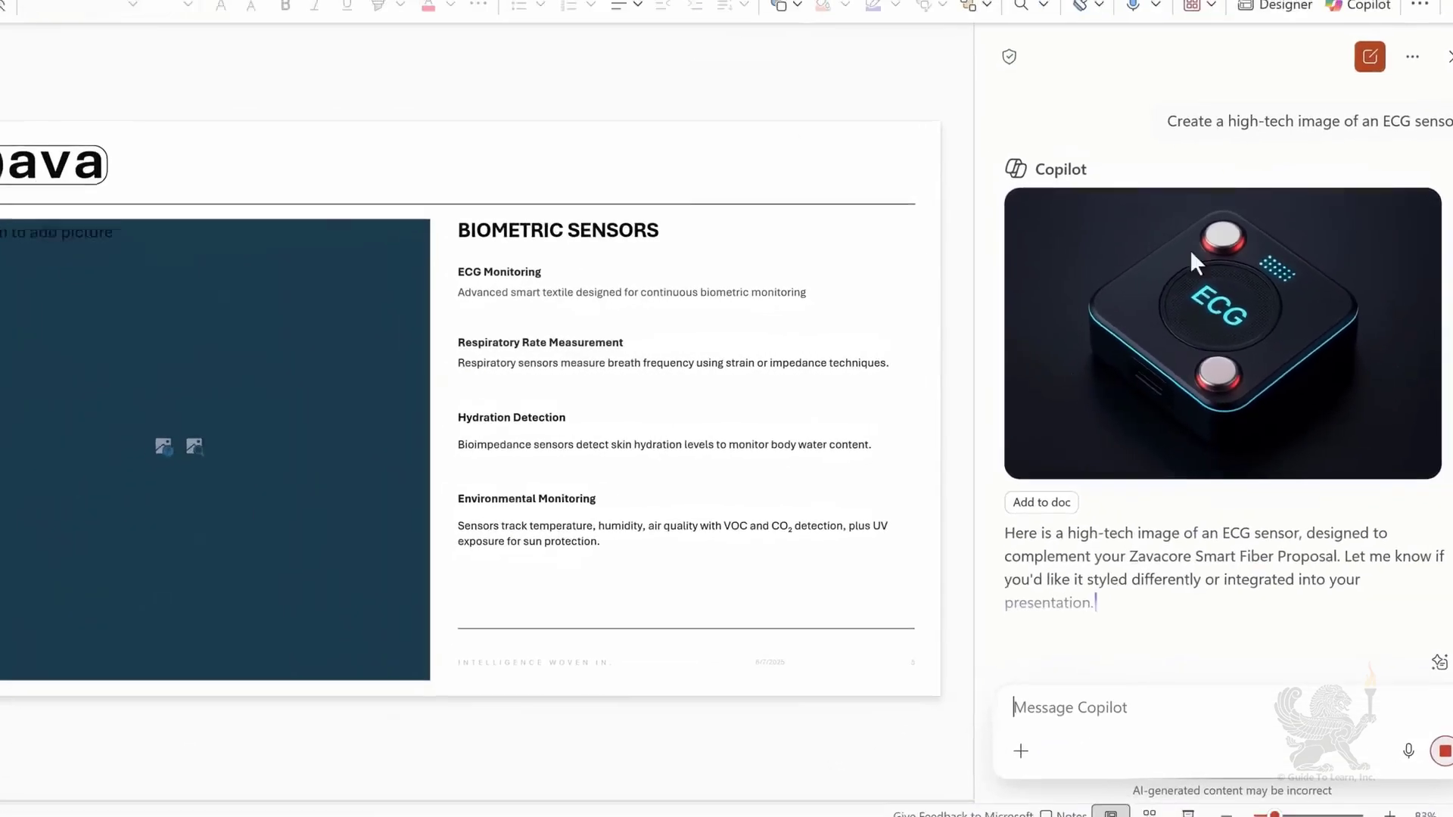
click(1090, 499)
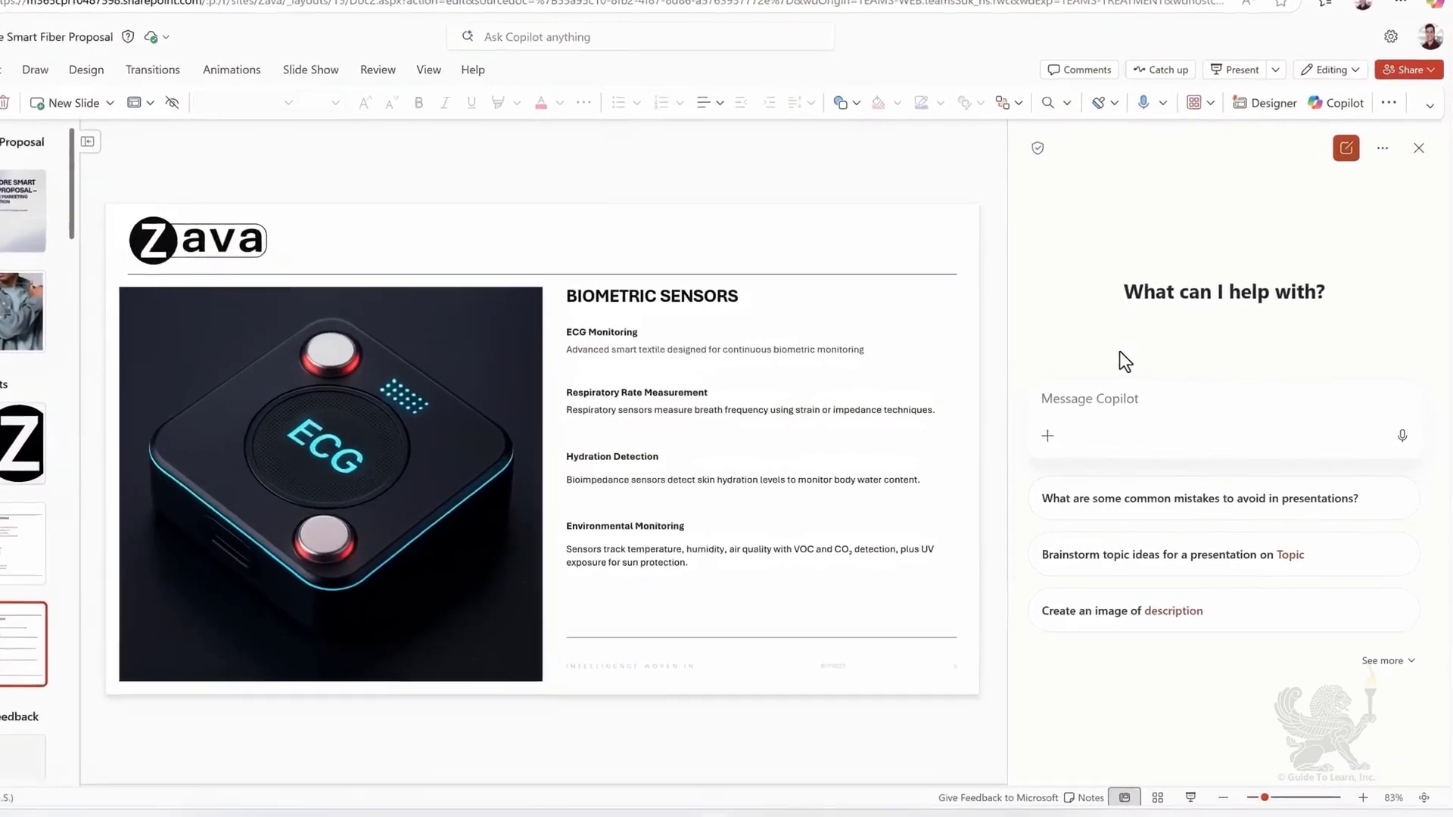
Step: Ask Copilot to suggest some Q&As for this presentation, referencing the Zavacore Smart Fiber - Enhanced Cloud Sensing Spec Doc, and read through the response
text(S)
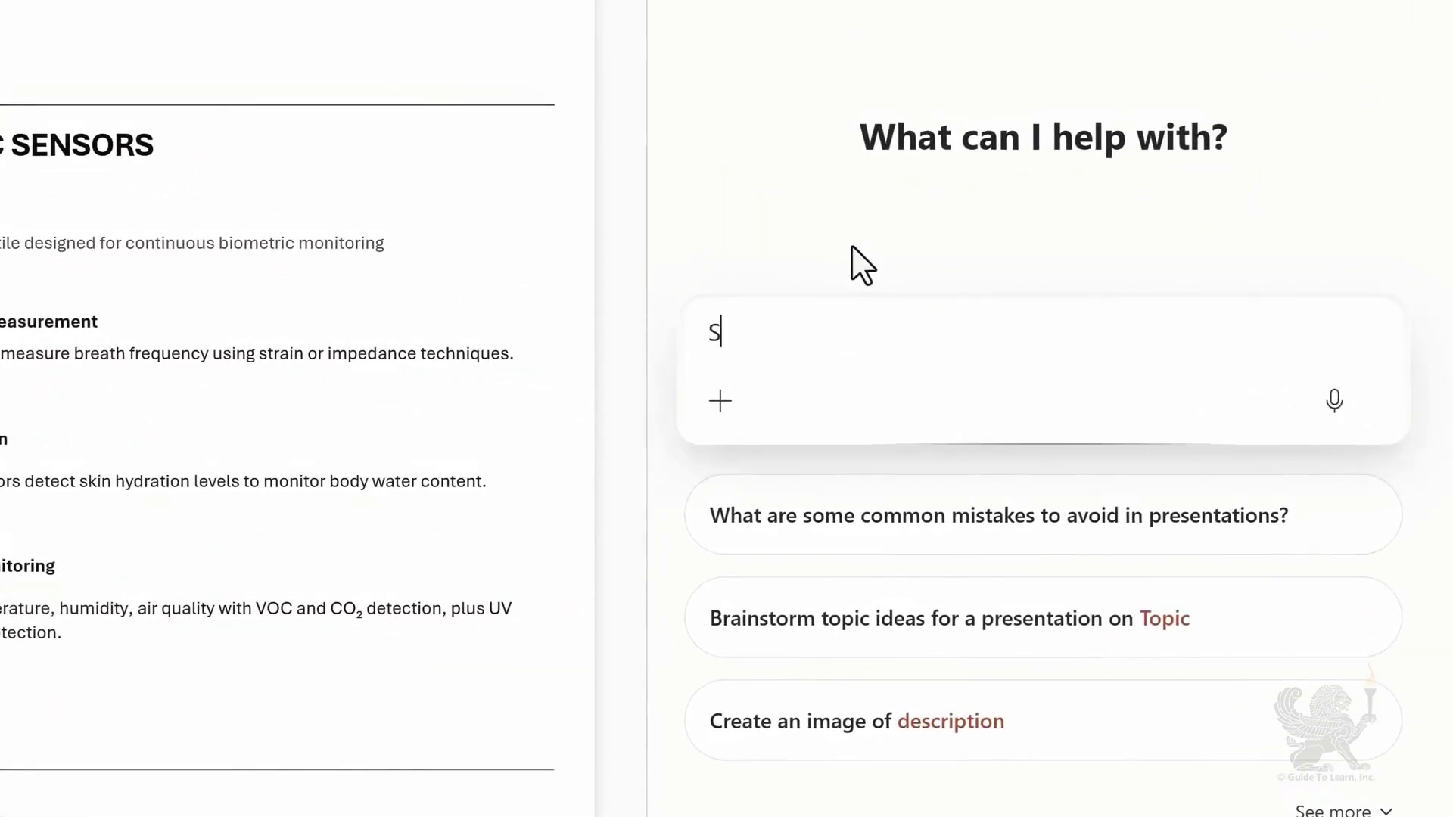
text(uggest some Q&As for th)
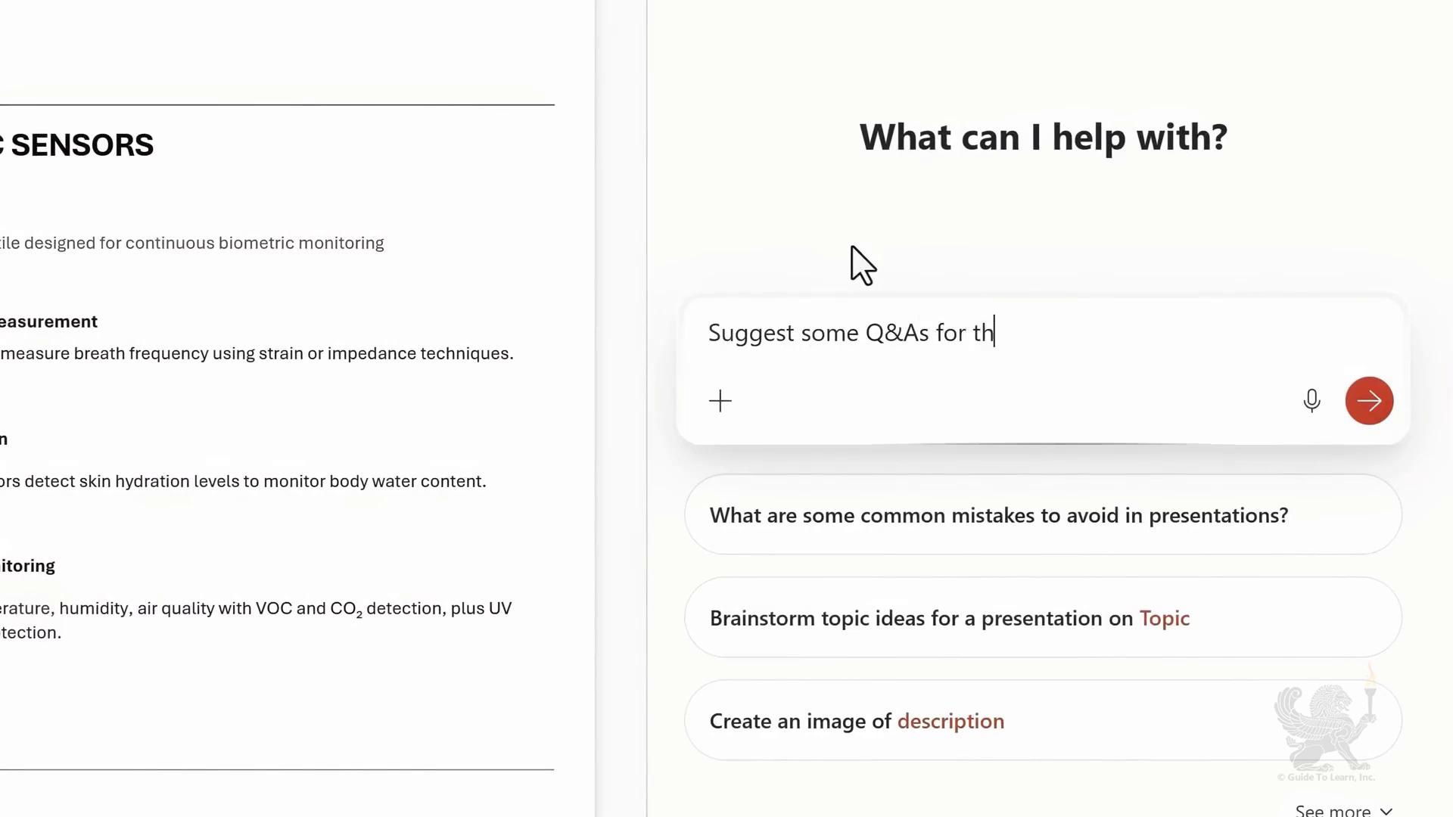
text(is presentation and reference)
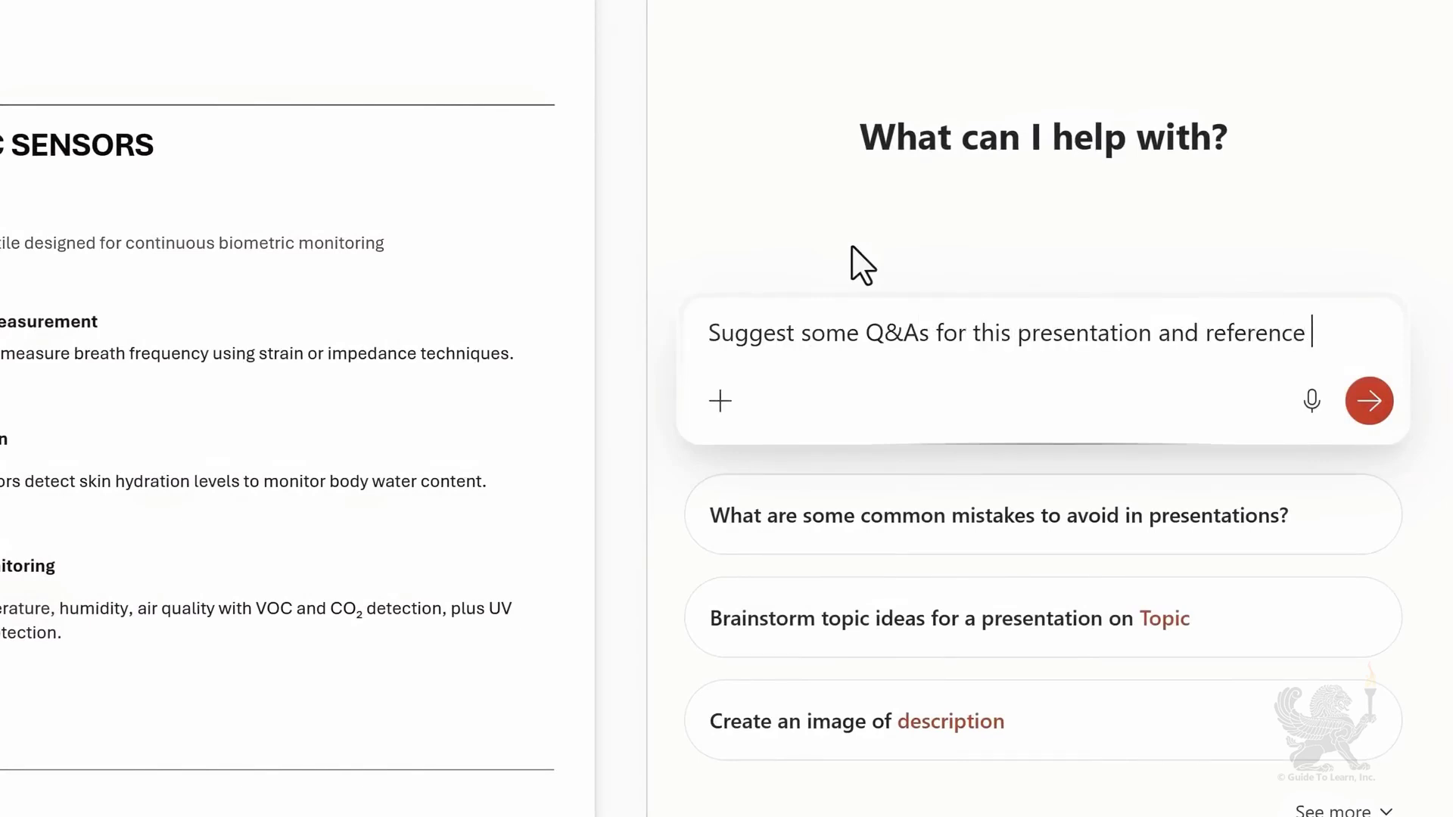
text( /)
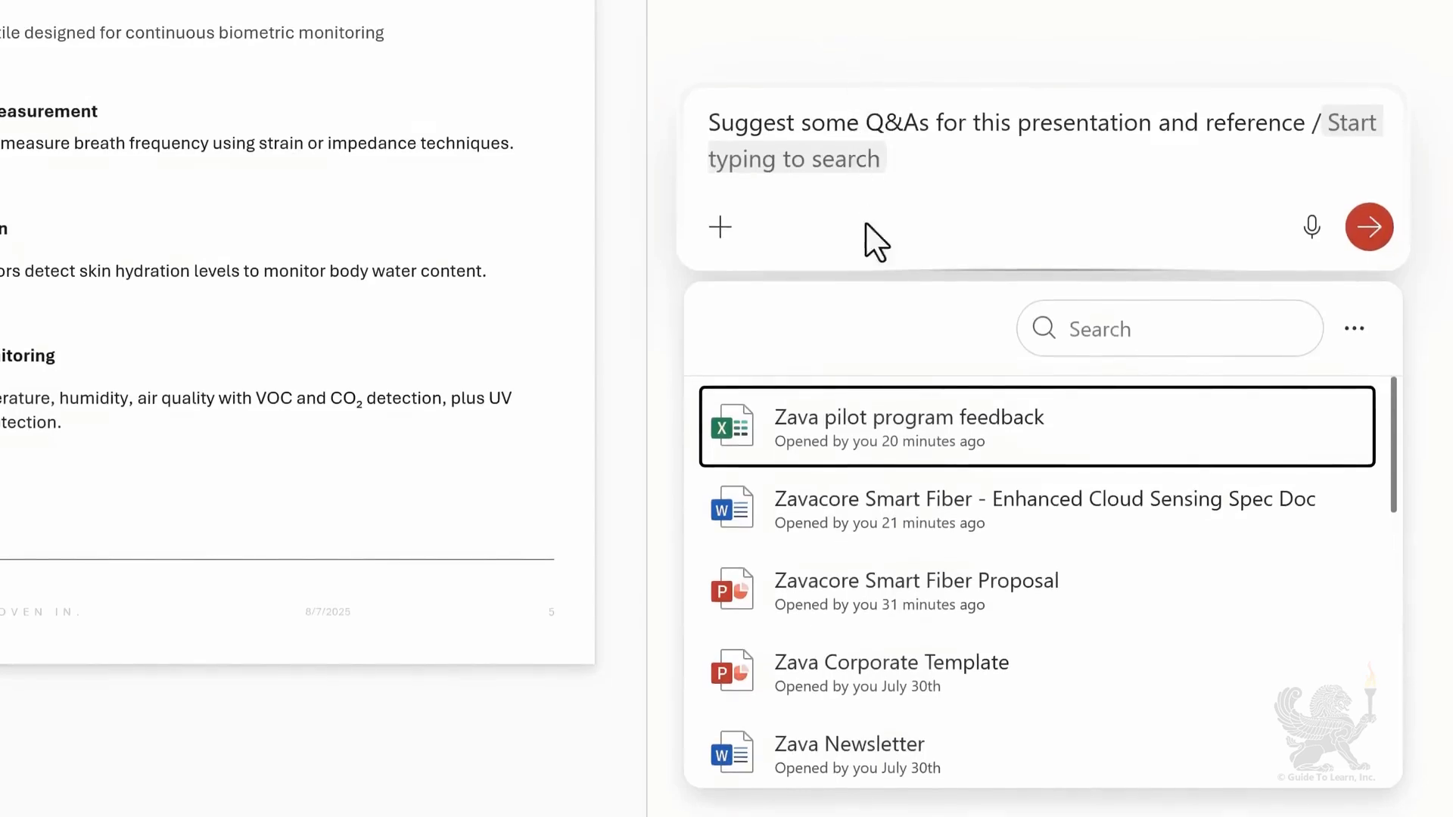
click(838, 518)
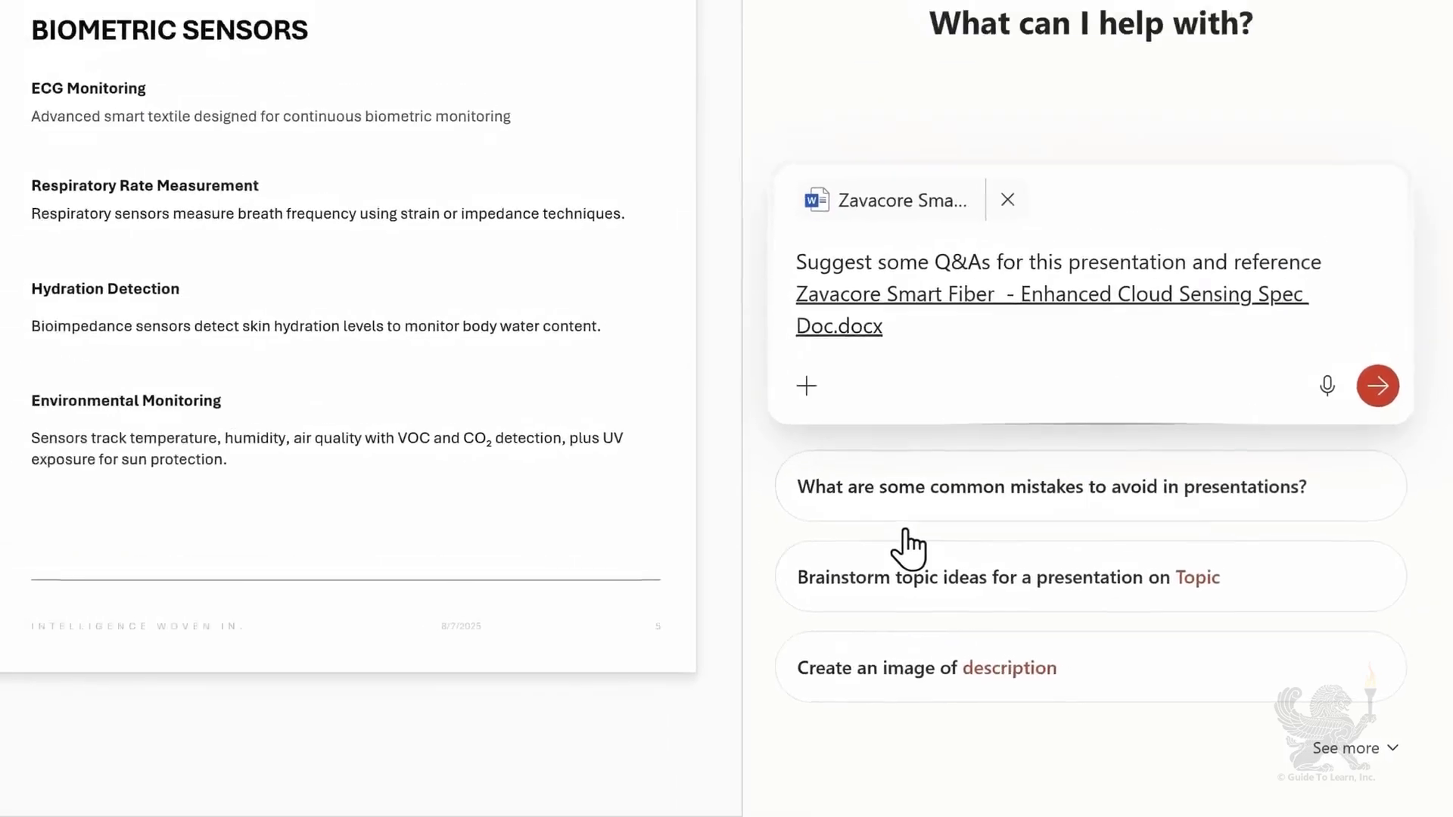
key(Return)
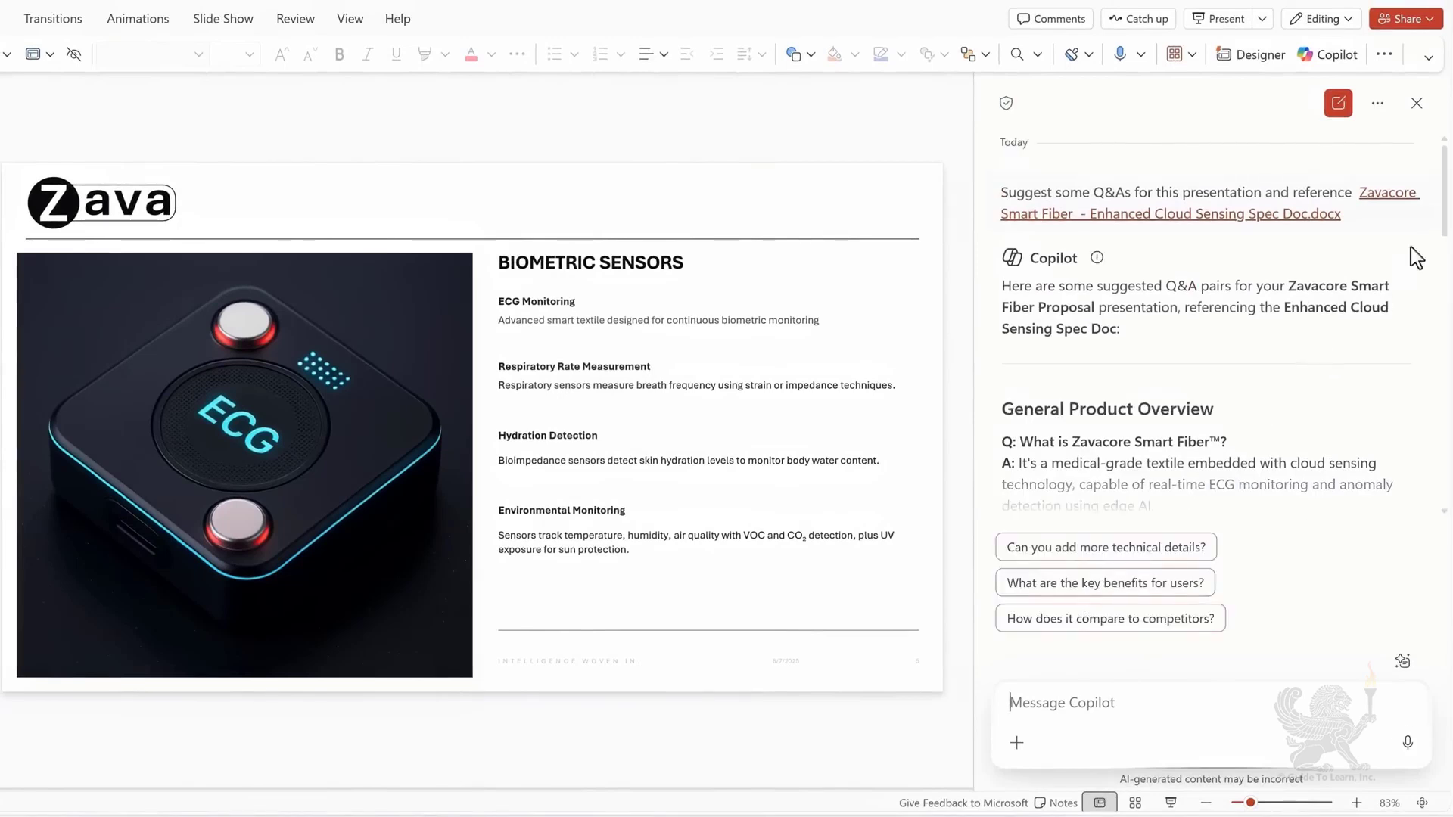
drag(1446, 171, 1447, 310)
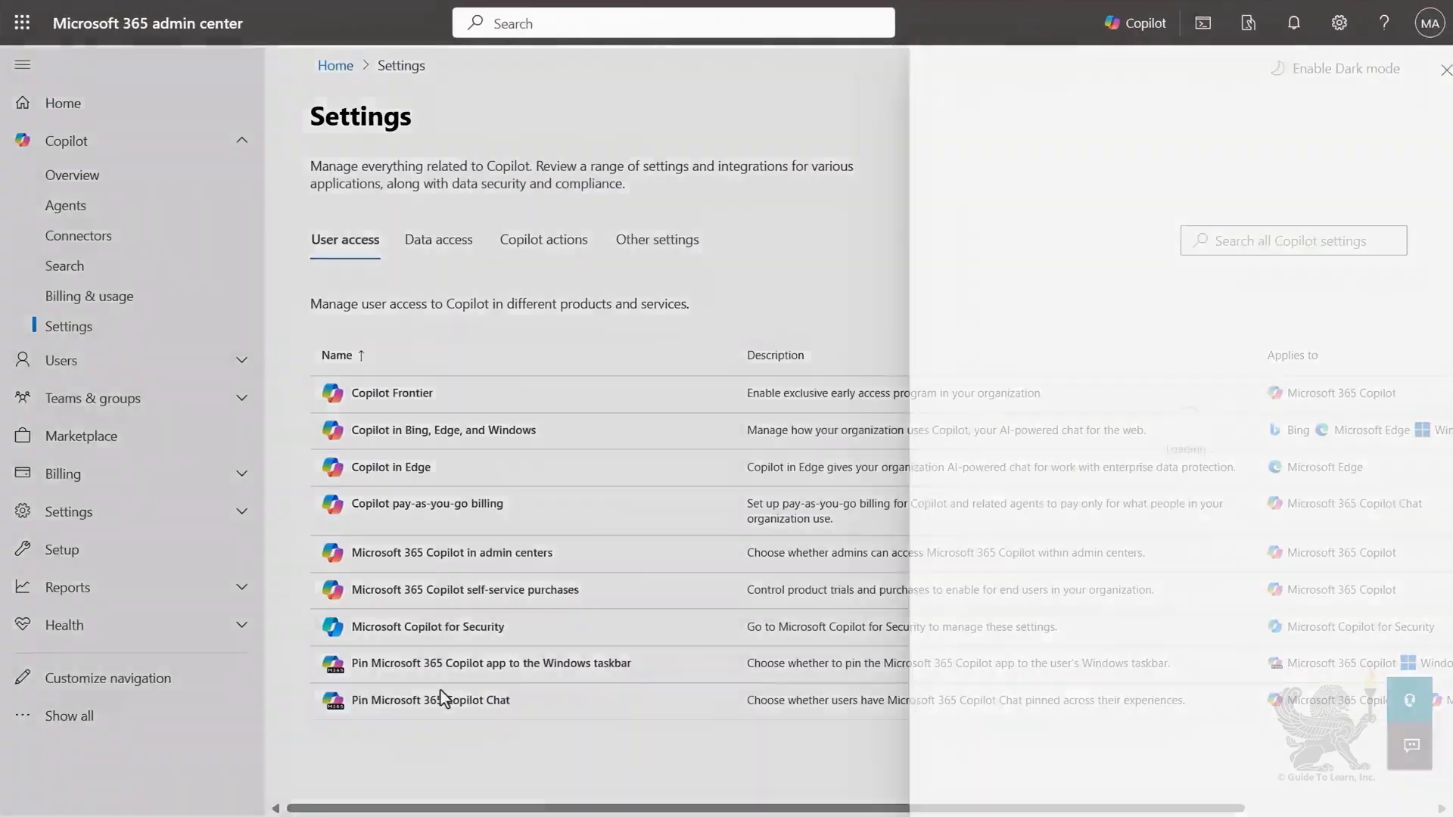
Step: In the Microsoft 365 admin center, open the Pin Microsoft 365 Copilot Chat setting and review the Copilot Chat usage report's adoption trend
click(439, 697)
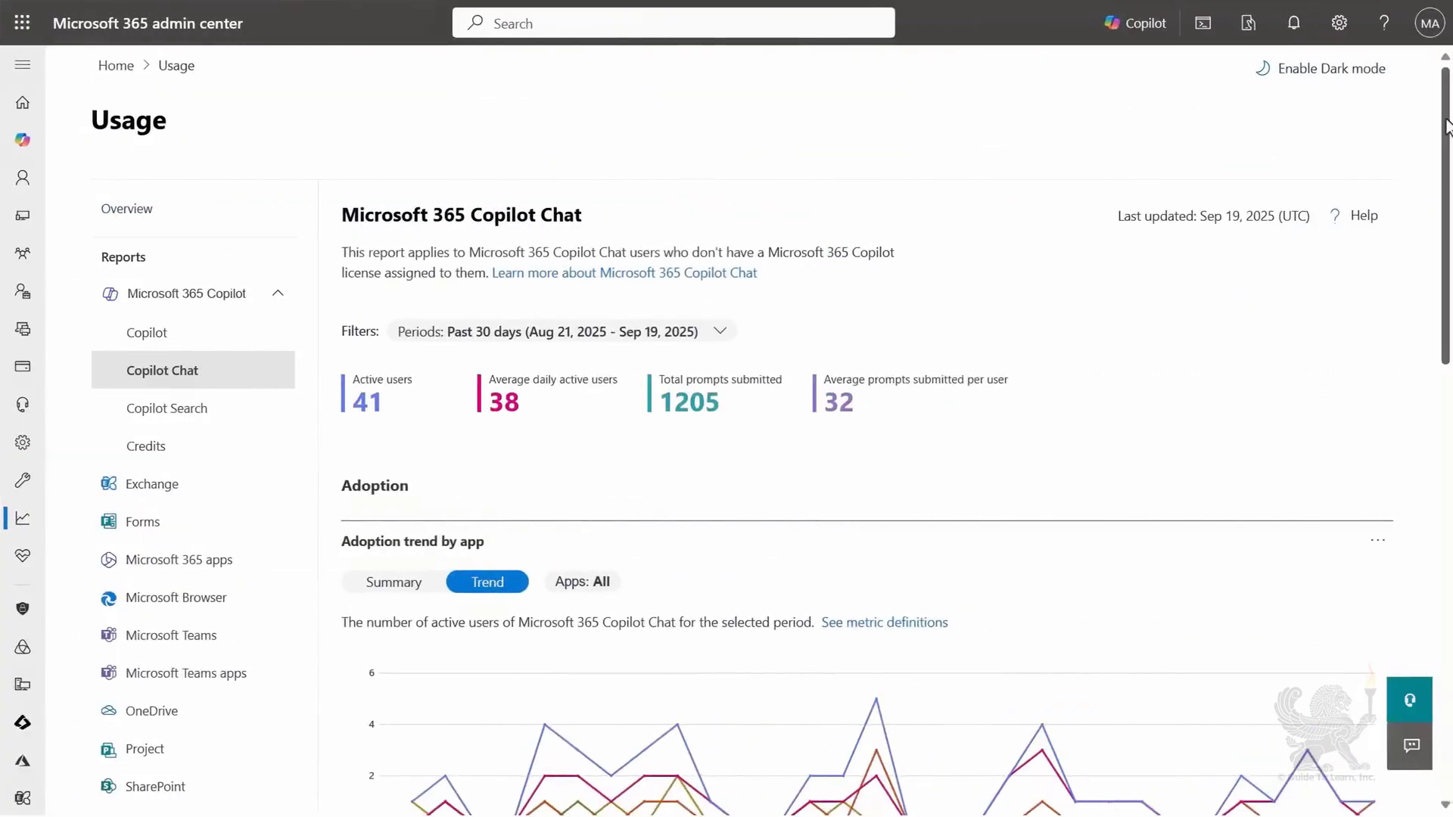
scroll(1447, 151, down, 1)
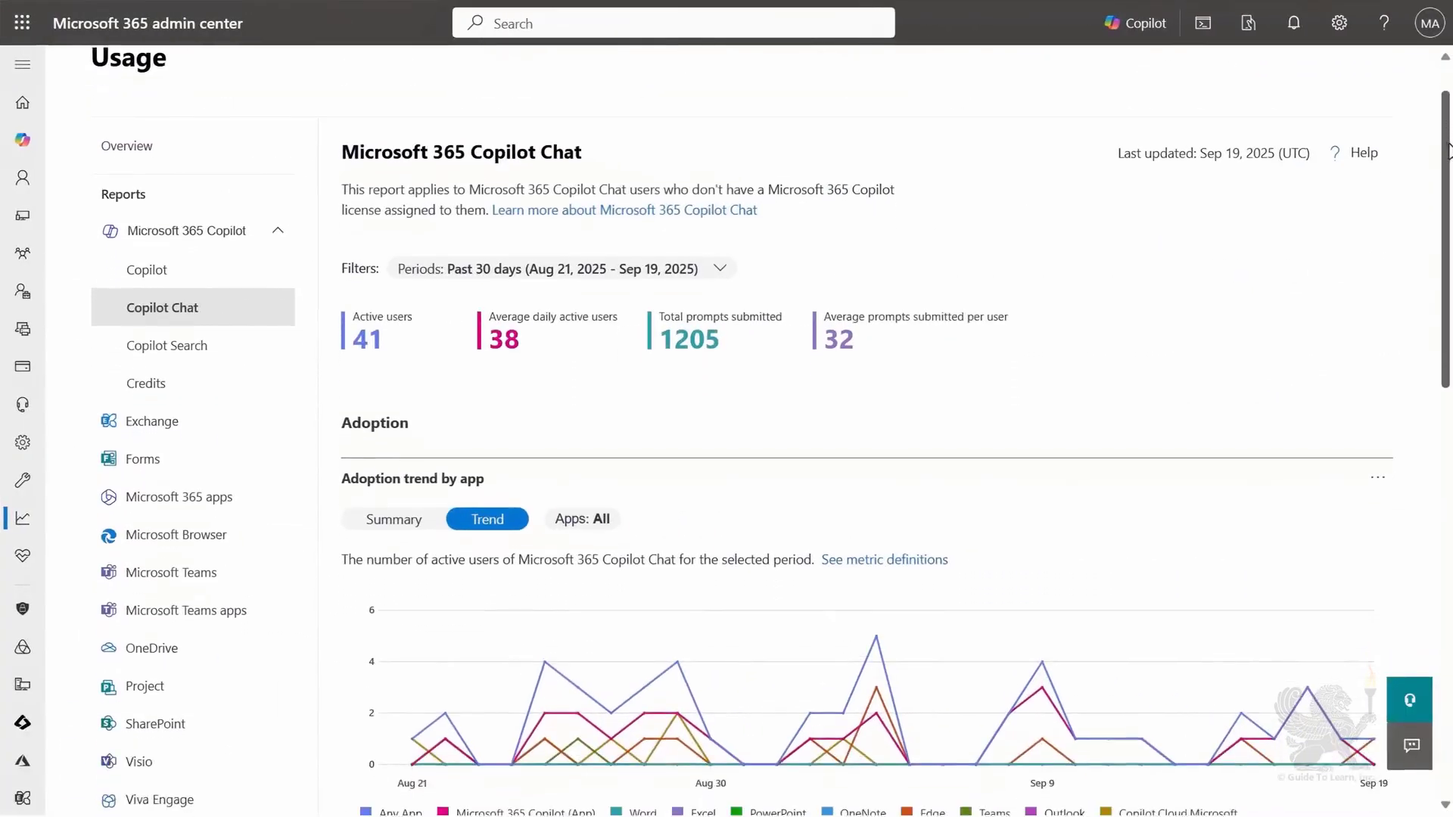
scroll(1447, 152, down, 2)
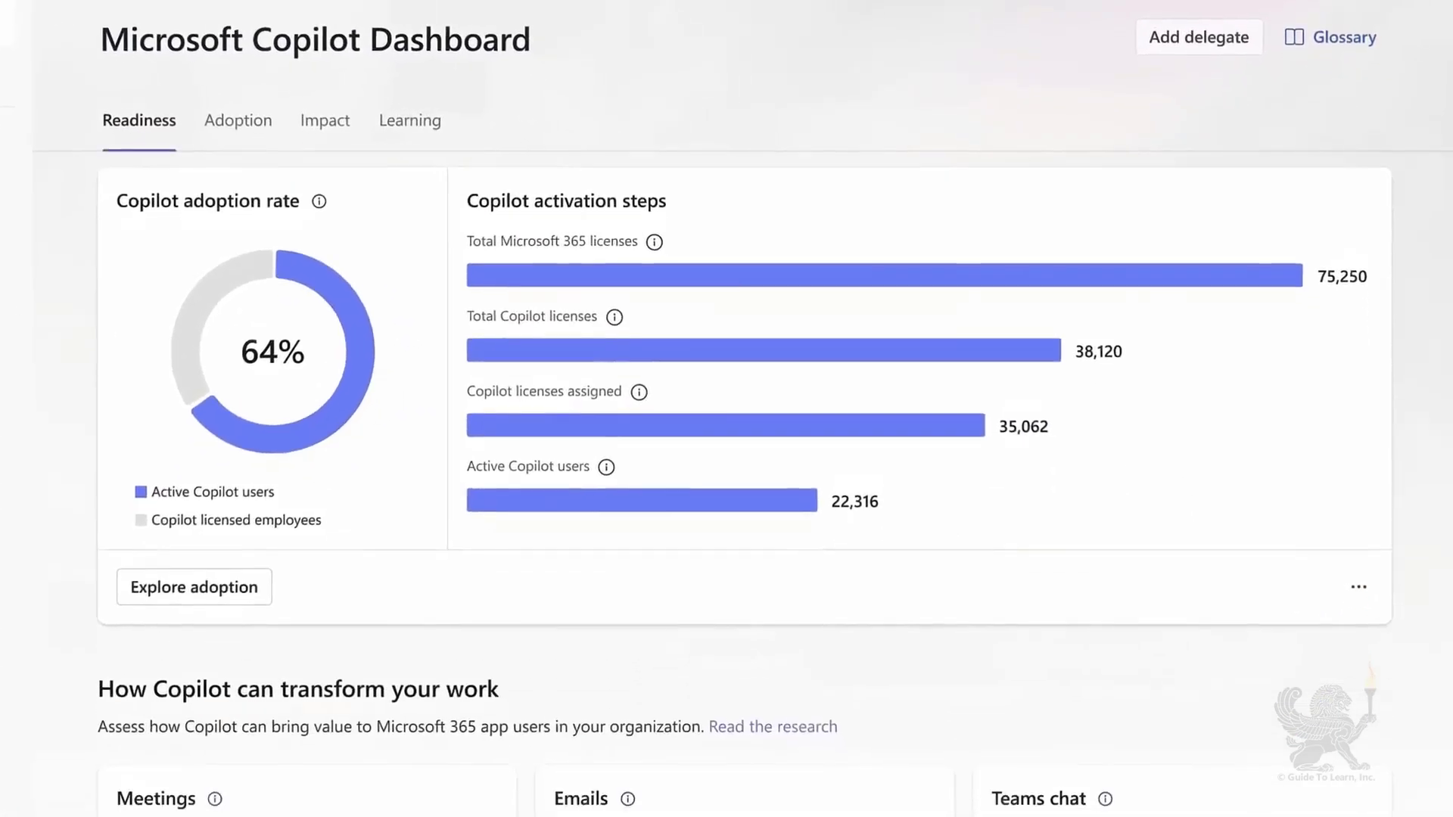
Step: Look through the Microsoft Copilot Dashboard's readiness overview and the product page's list of apps with Copilot
scroll(727, 454, down, 5)
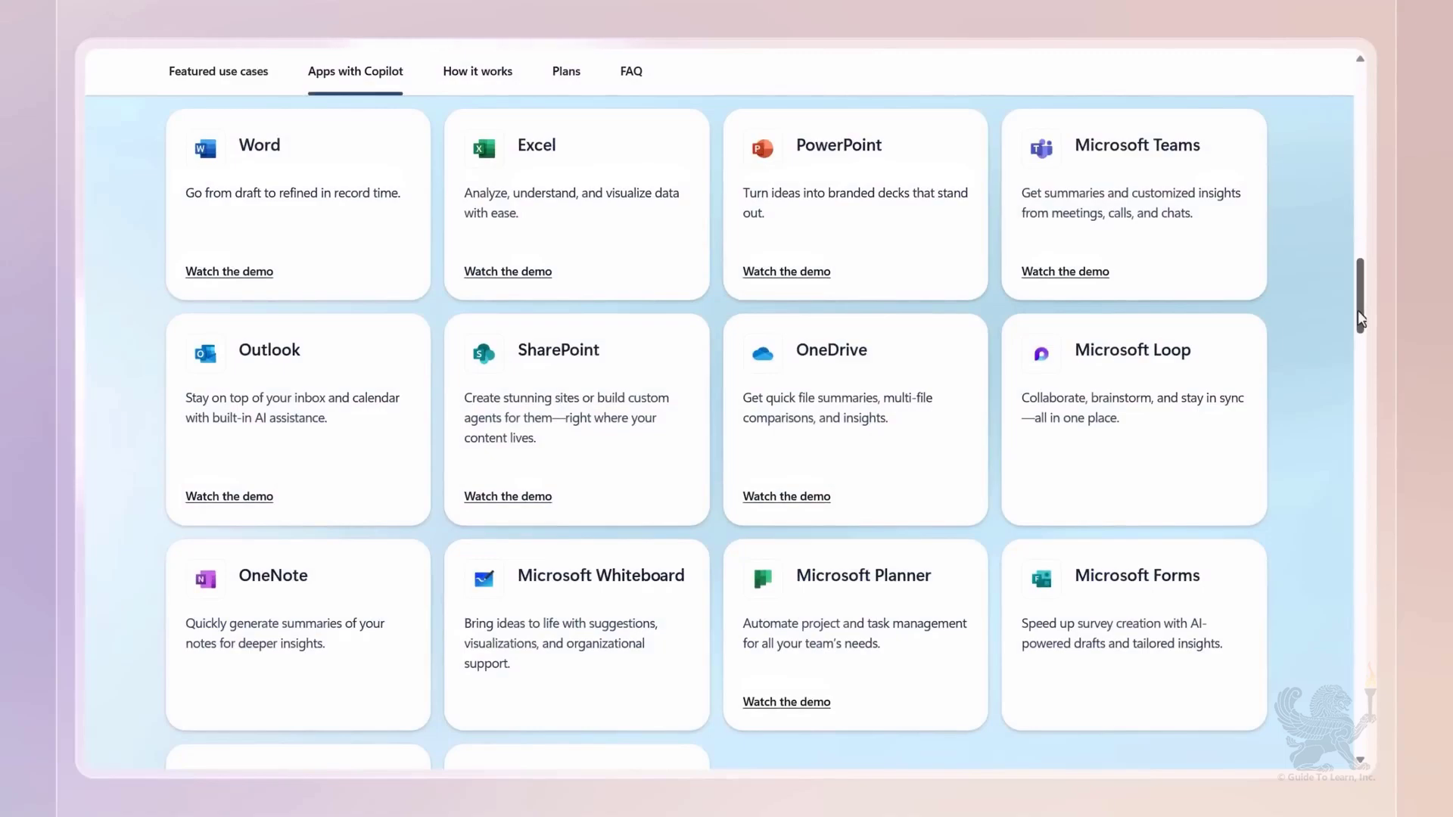
scroll(1357, 310, down, 3)
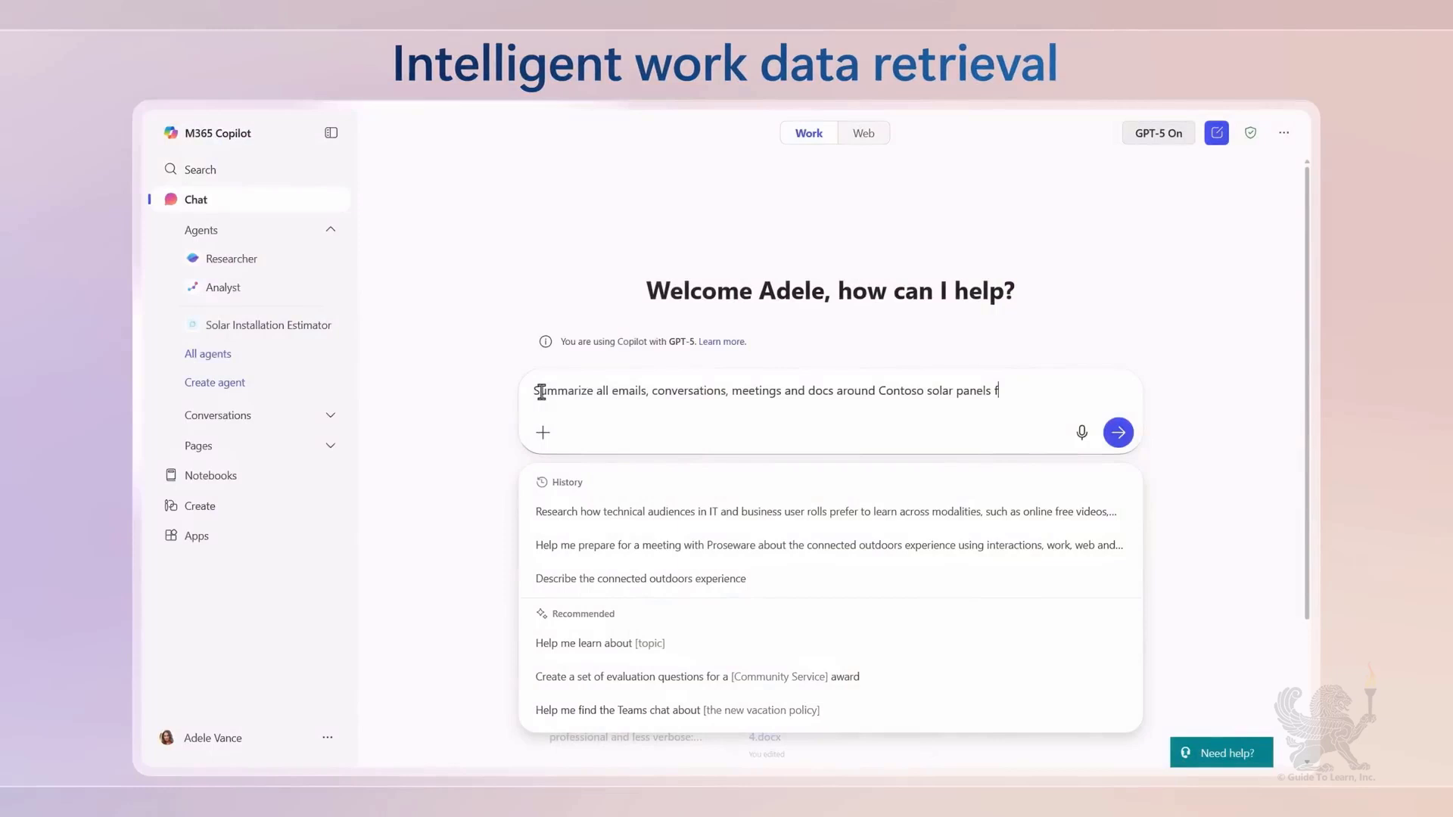
Step: In M365 Copilot's Work chat, request a summary of all emails, conversations, meetings and docs around Contoso solar panels from the last 12 months
text(rom the last 12 months.)
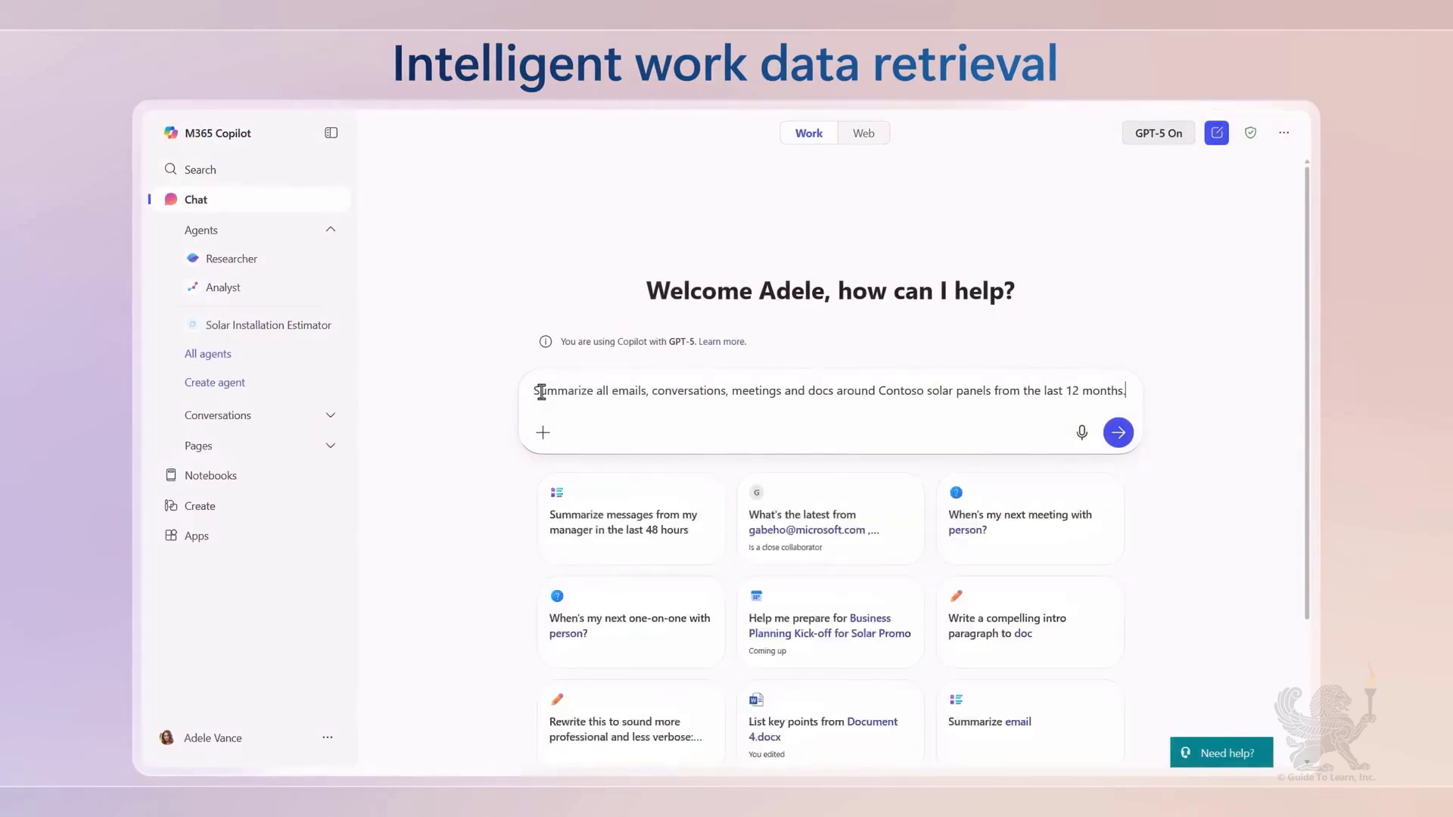
key(Return)
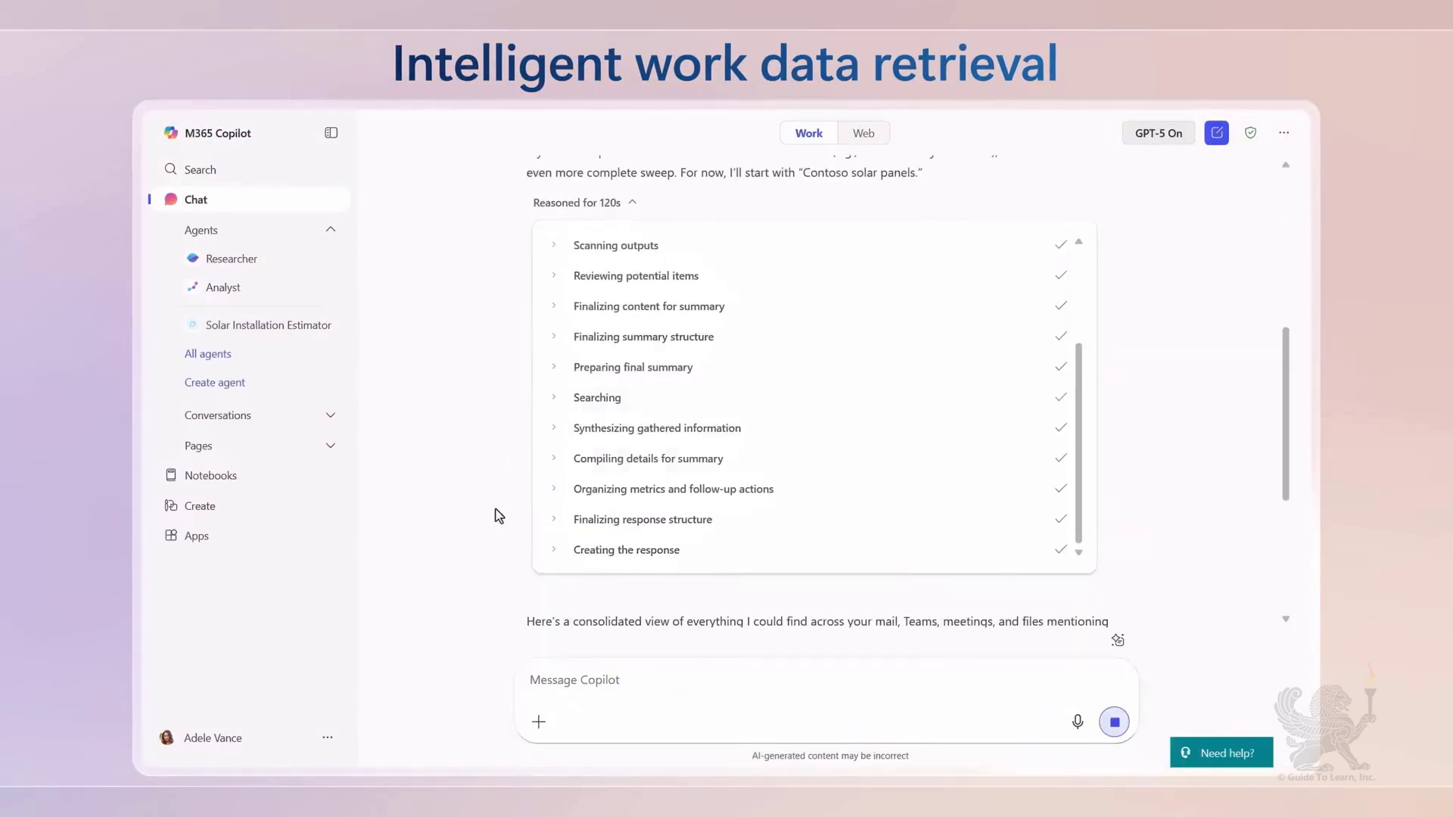